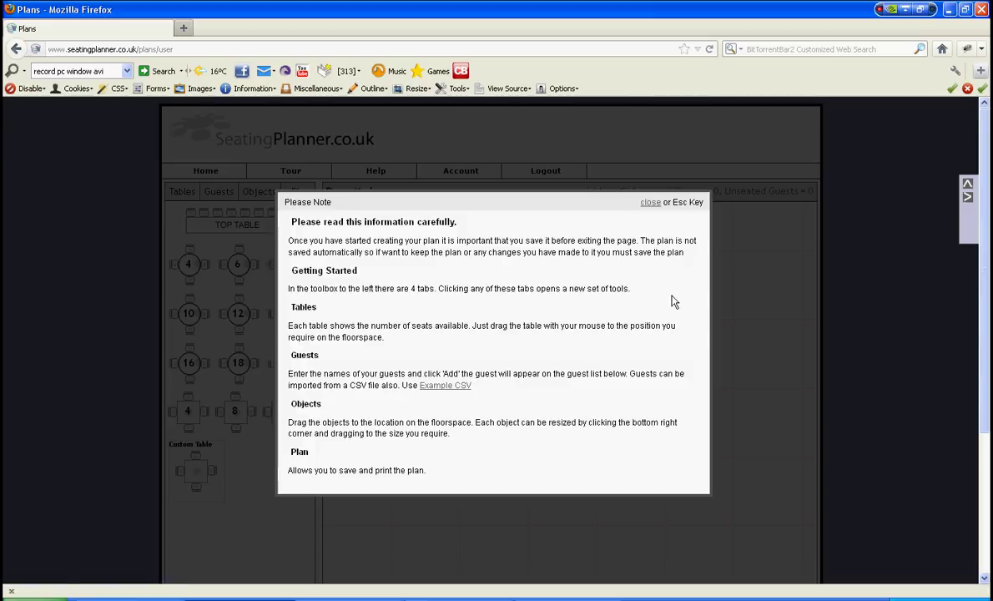
- Dismiss the introductory note, add a guest with the title Mr and RSVP ticked, and open the guest import
click(650, 202)
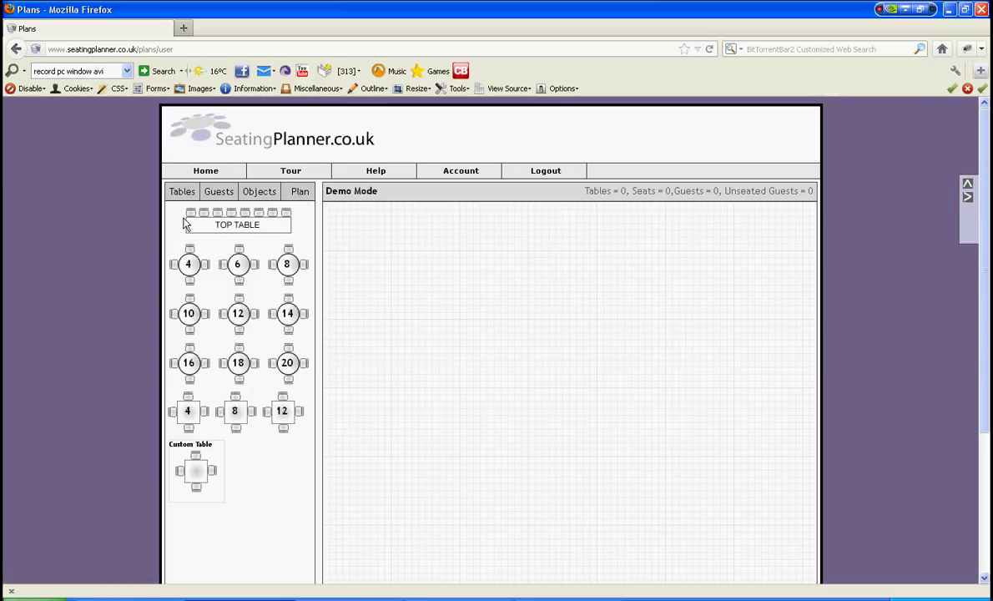
click(209, 192)
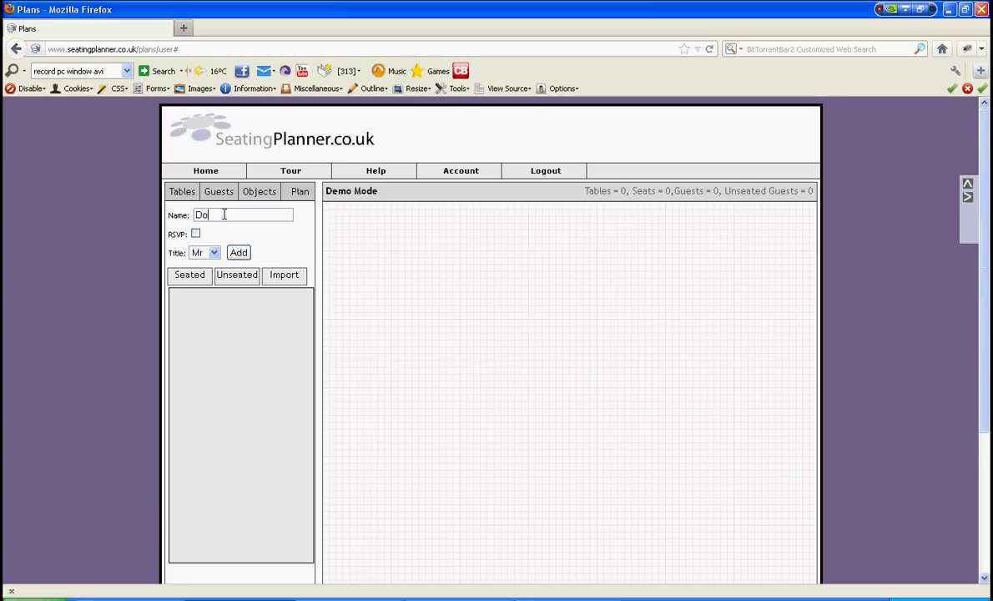
text(n Davies)
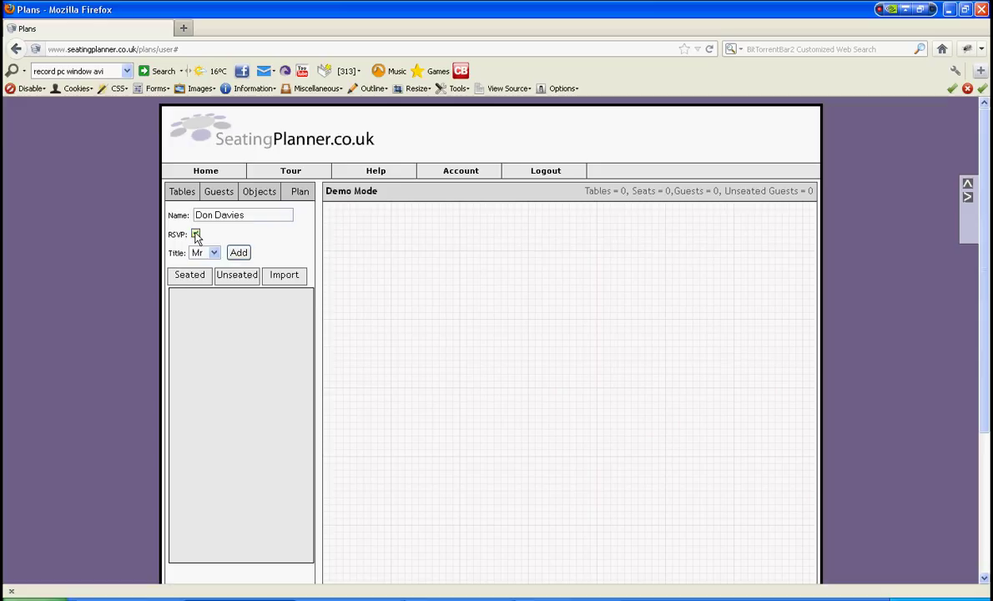
click(236, 255)
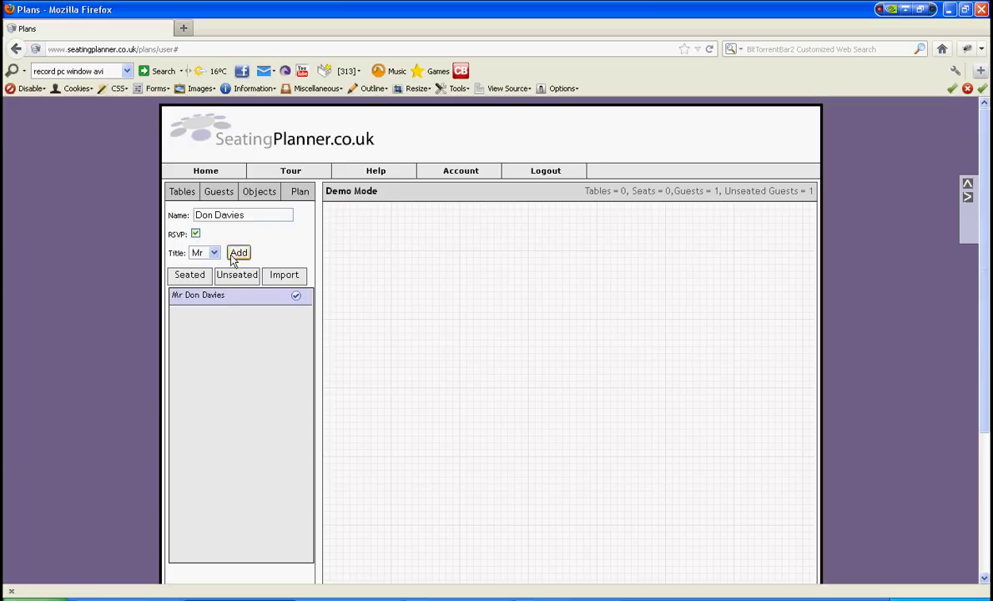
click(281, 274)
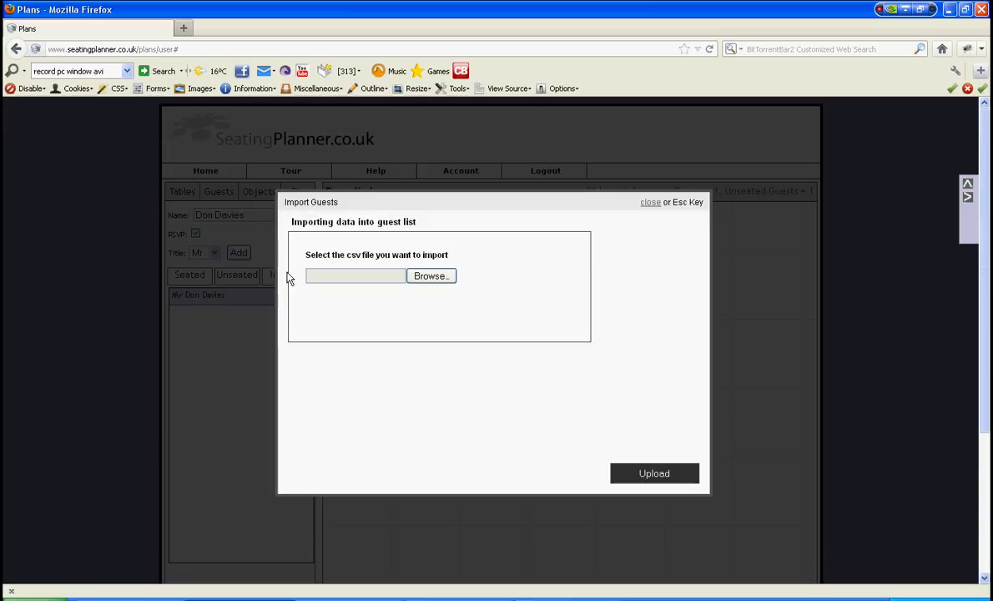
click(431, 278)
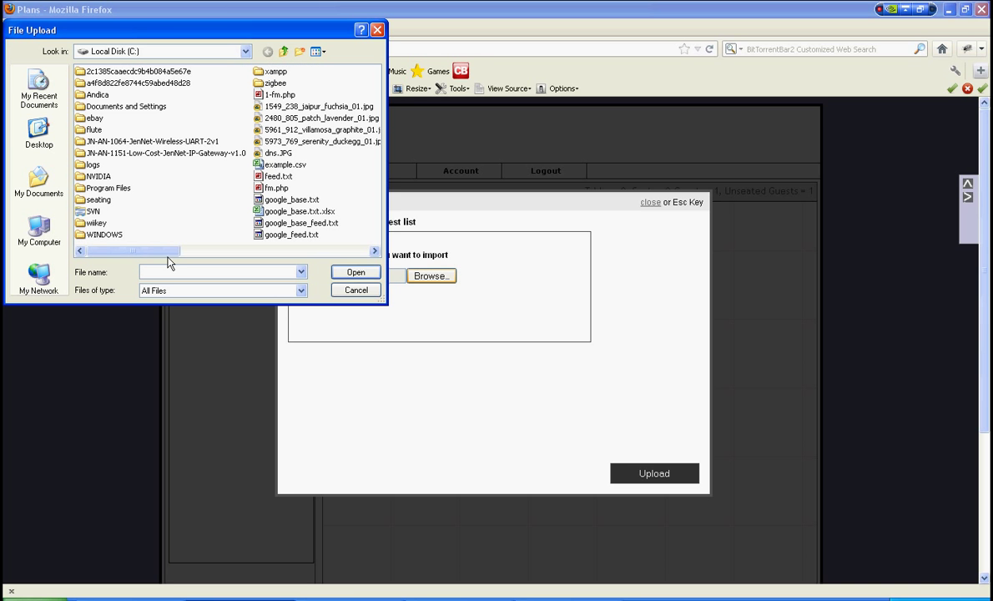
scroll(300, 250, right, 3)
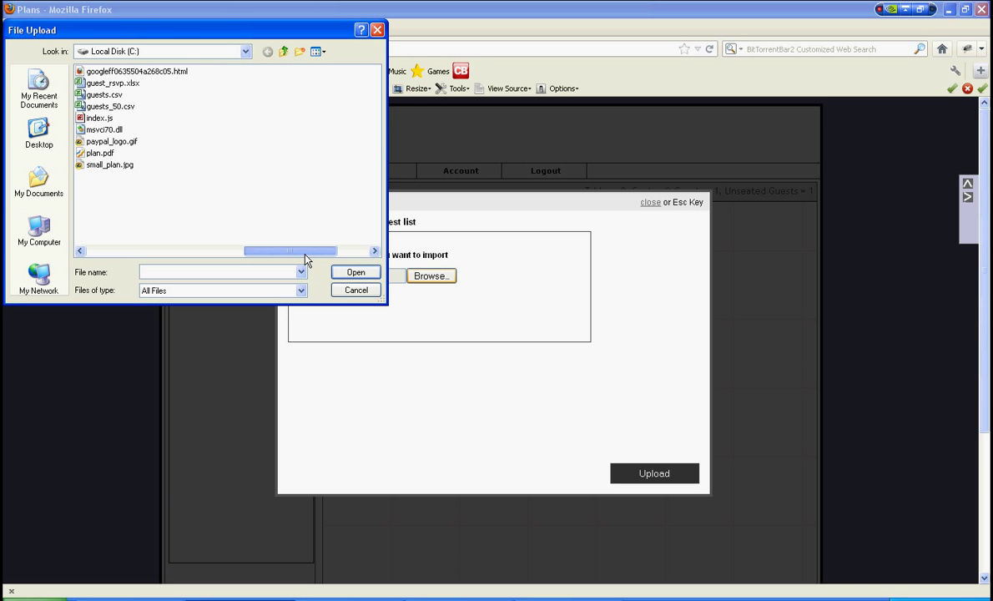
click(105, 83)
double_click(104, 85)
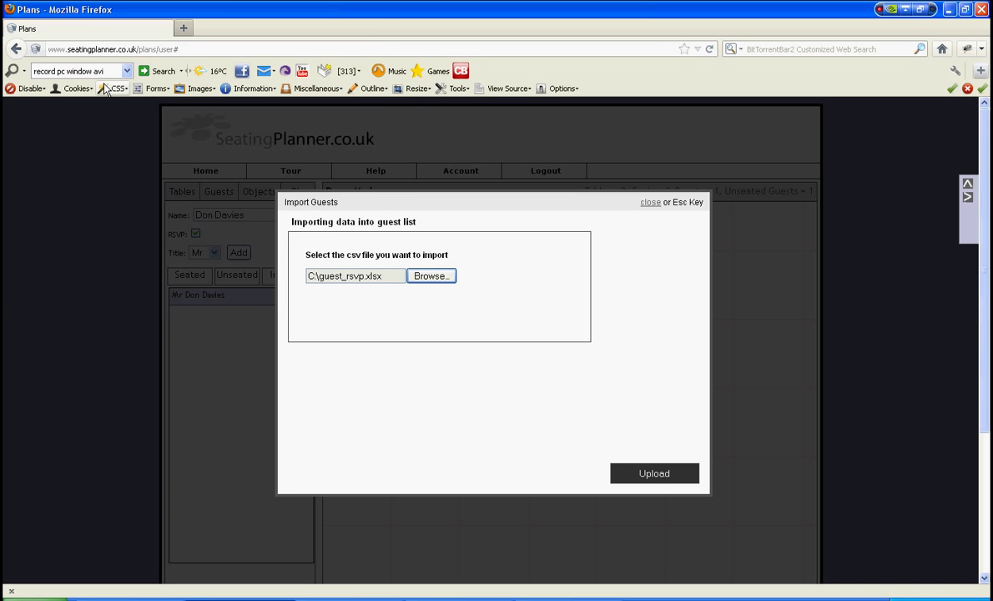
- Import the guest list from guests.csv on the C: drive and return to the floor plan
click(452, 278)
drag(126, 251, 244, 234)
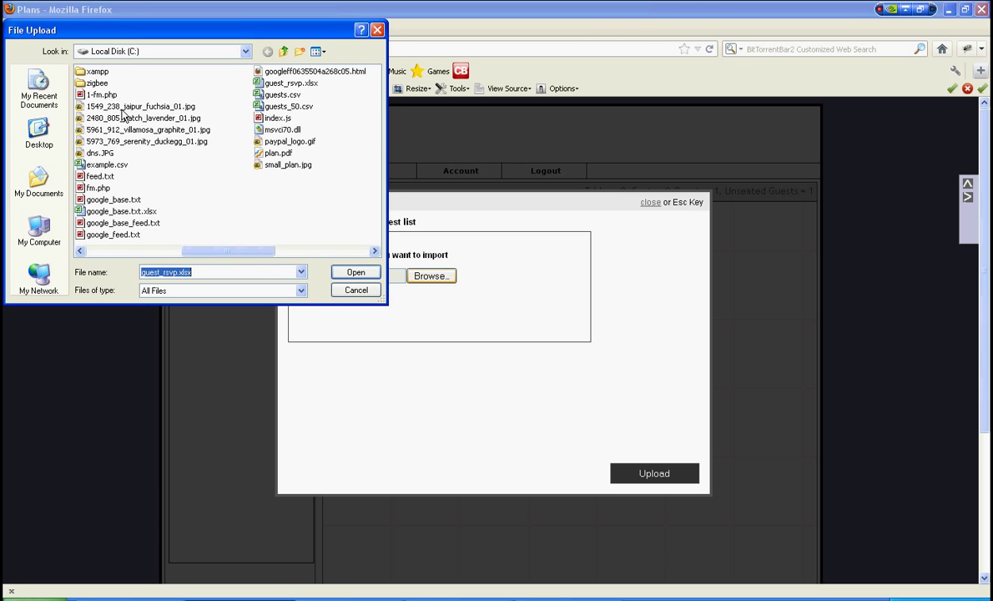
double_click(283, 96)
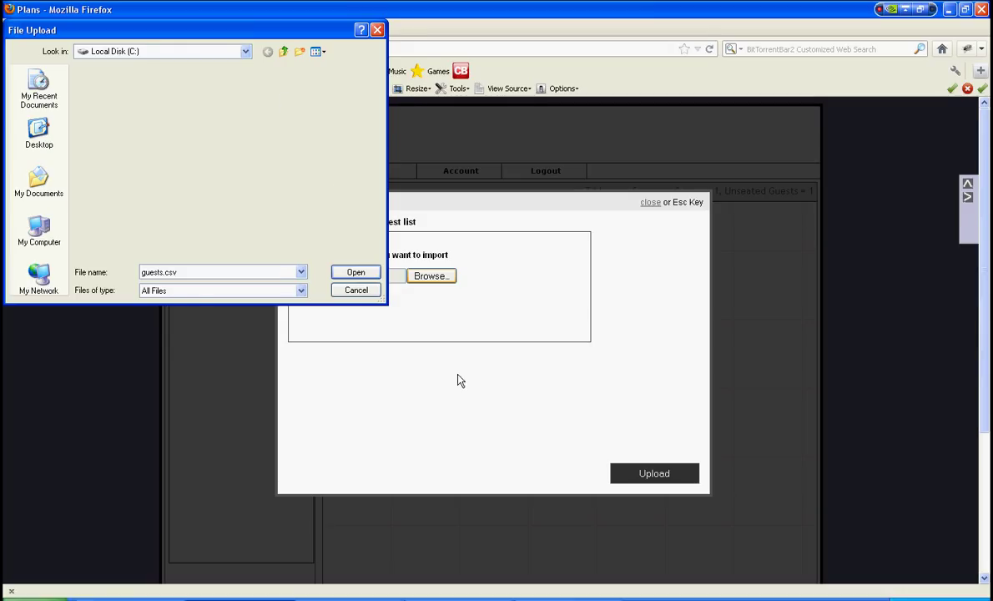
click(668, 477)
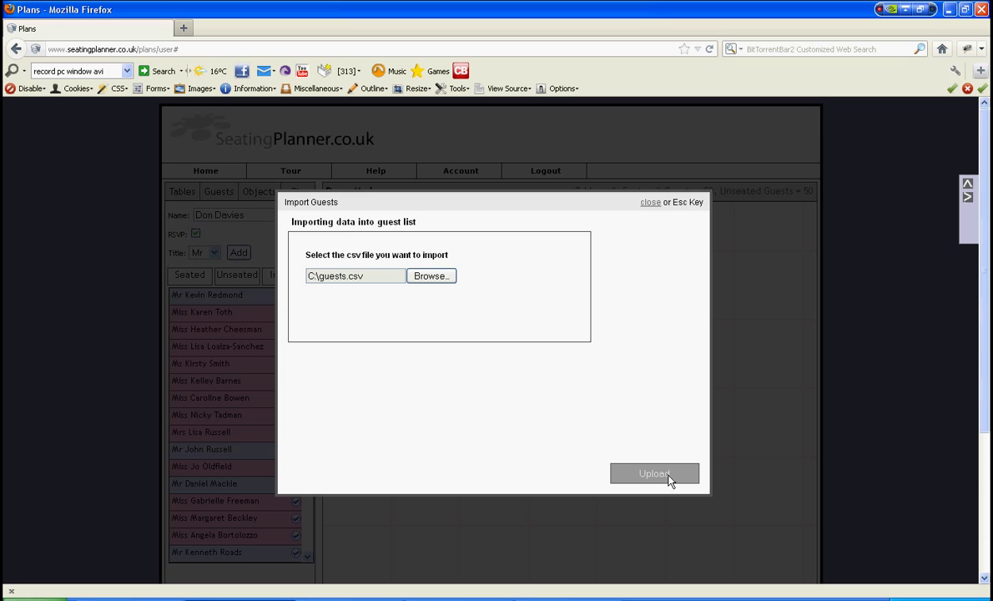
click(650, 204)
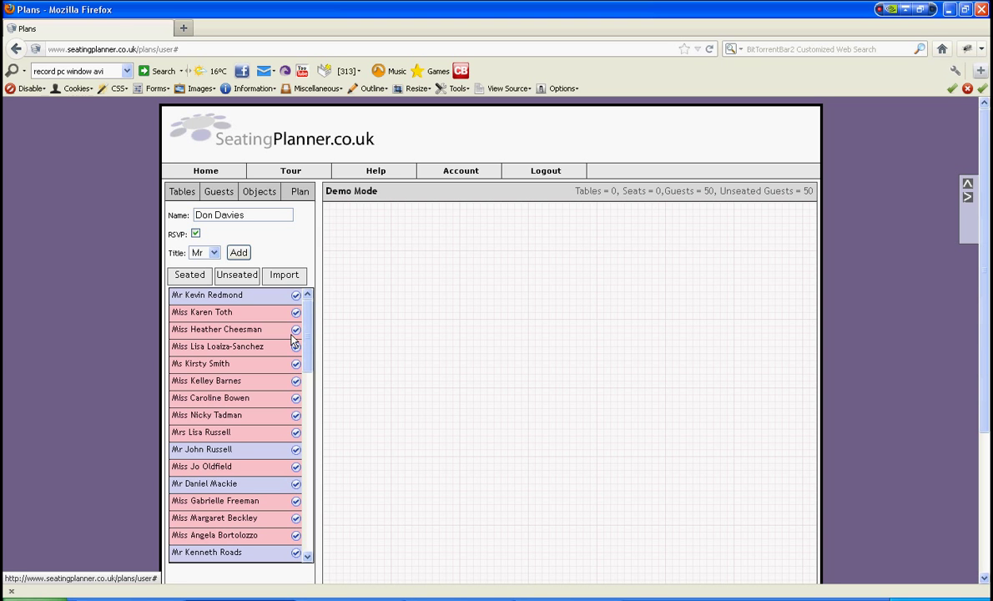
mouse_move(307, 338)
mouse_down()
mouse_move(307, 513)
mouse_move(321, 373)
mouse_move(315, 318)
mouse_up()
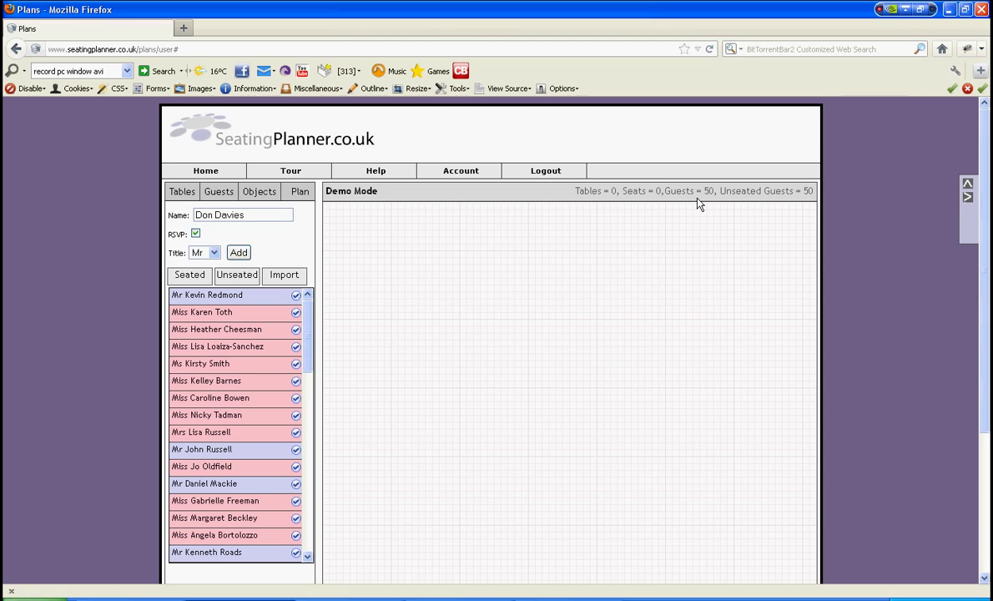
- Place the top table at the upper middle of the plan and three round four-seat tables down the left and lower left
click(189, 193)
drag(220, 220, 519, 254)
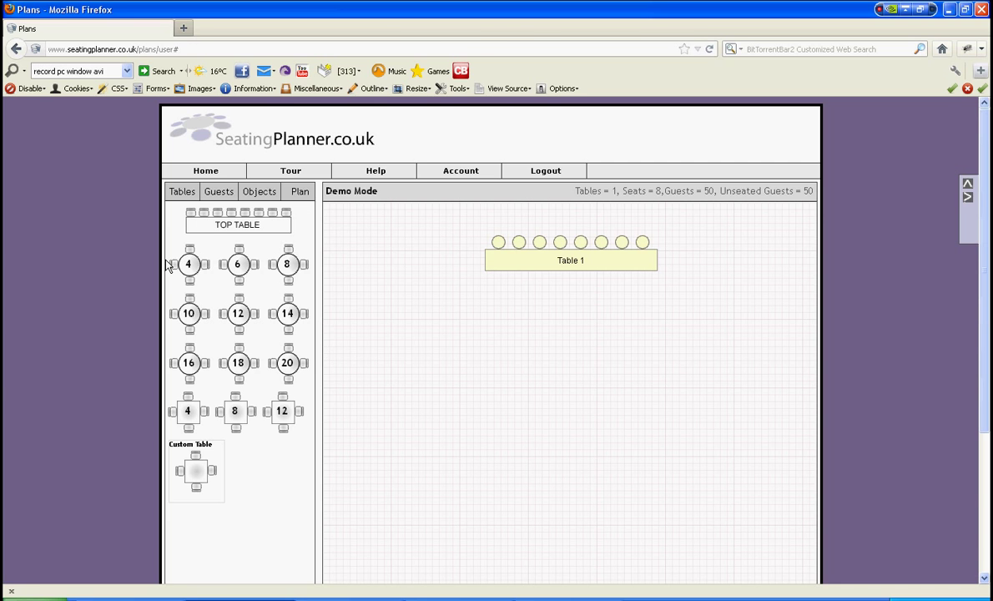
drag(166, 266, 399, 286)
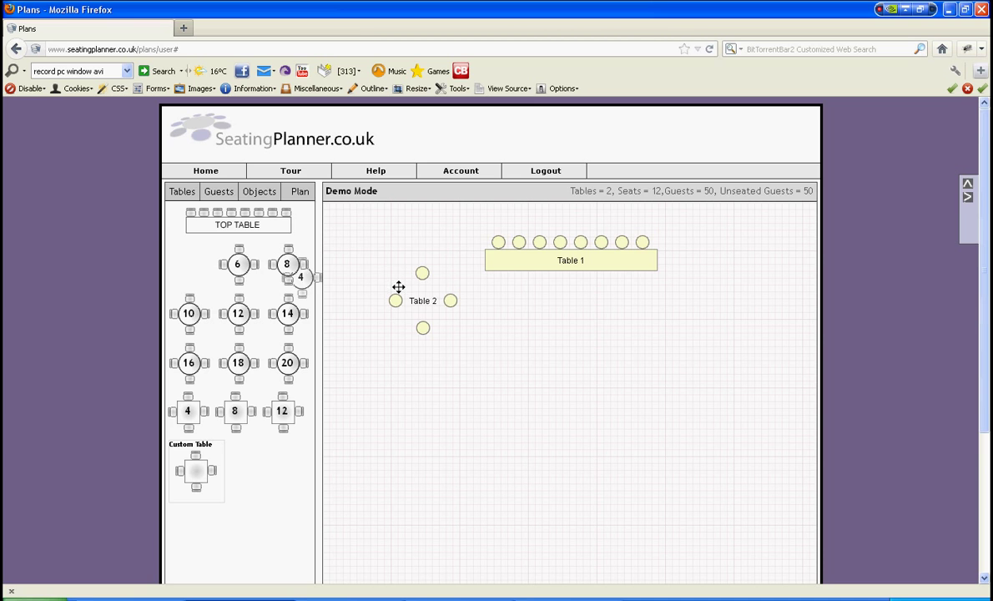
drag(187, 266, 398, 384)
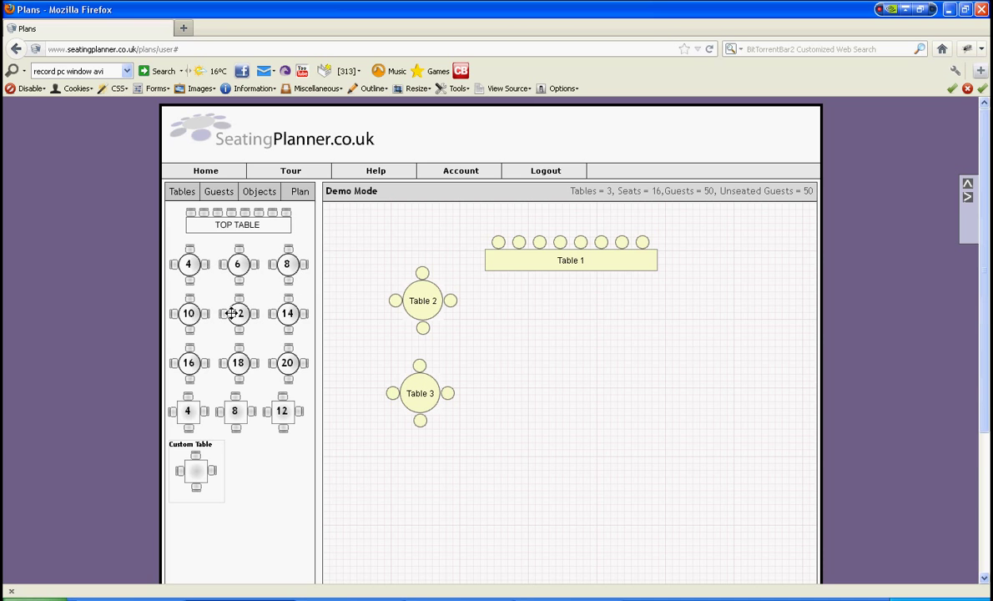
drag(185, 264, 495, 444)
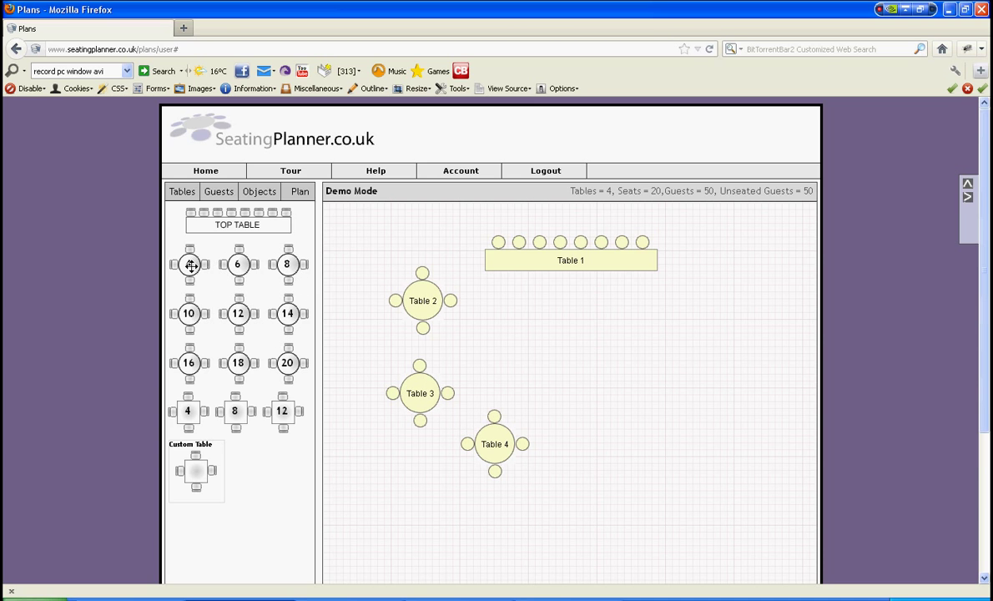
- Place three round four-seat tables rising from lower right to upper right, and two round eight-seat tables below the top table
drag(187, 265, 609, 435)
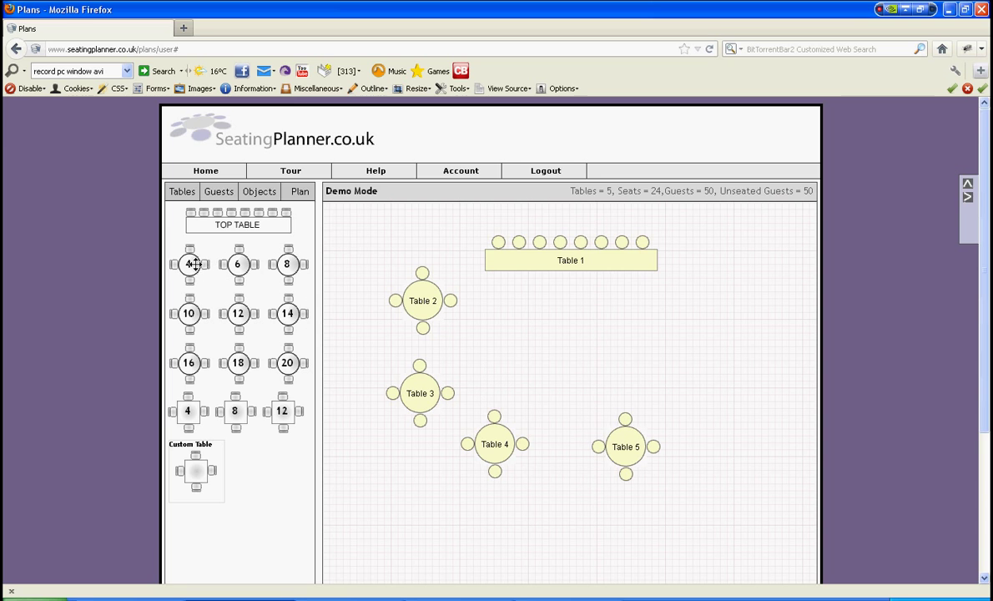
drag(192, 265, 669, 373)
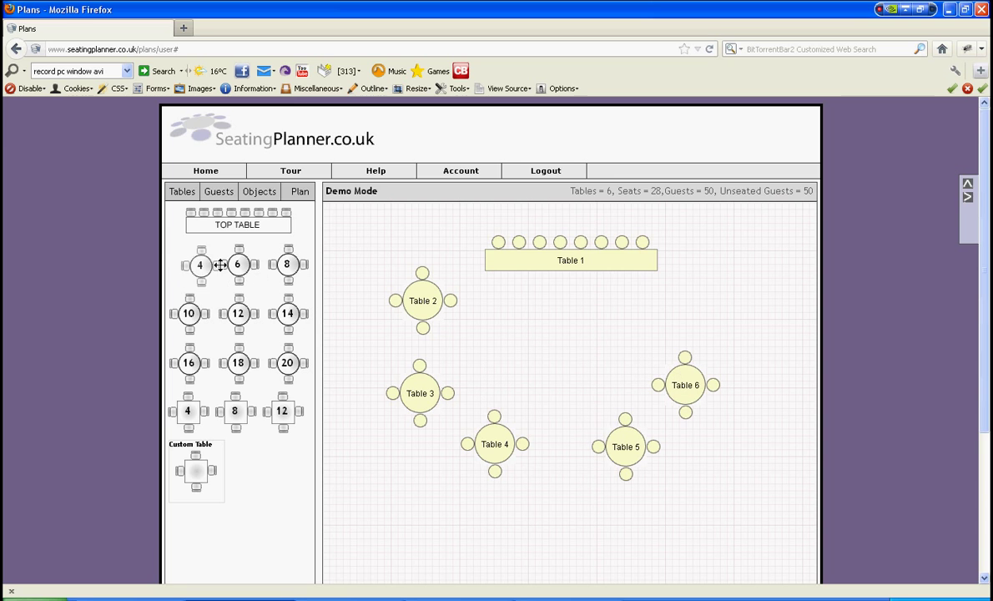
drag(220, 264, 773, 308)
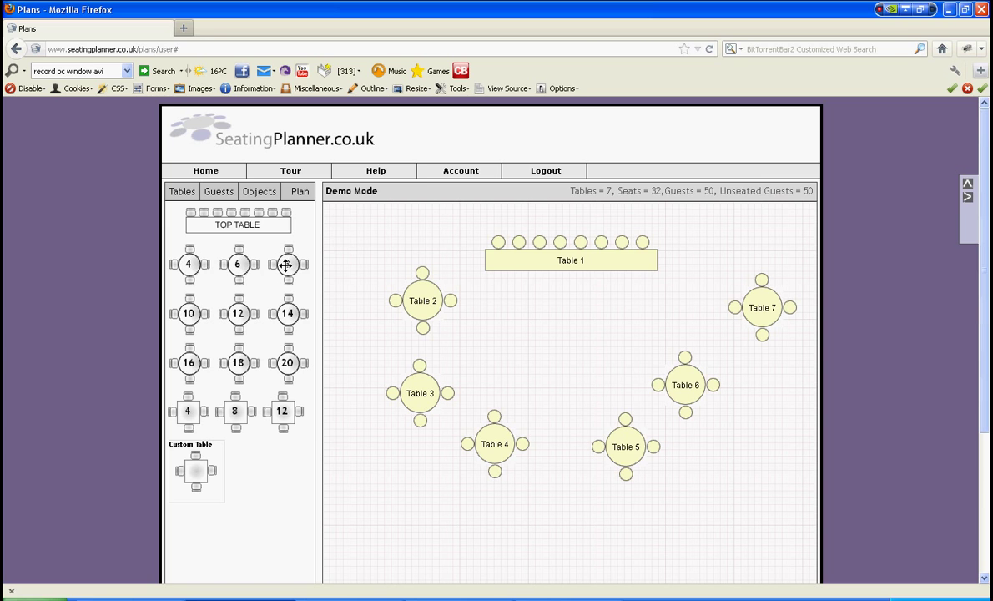
drag(286, 264, 608, 338)
- Arrange Tables 2 and 3 down the plan's left side, with Tables 4, 6 and 5 in a bottom row and Tables 8 and 9 above them
drag(421, 307, 388, 294)
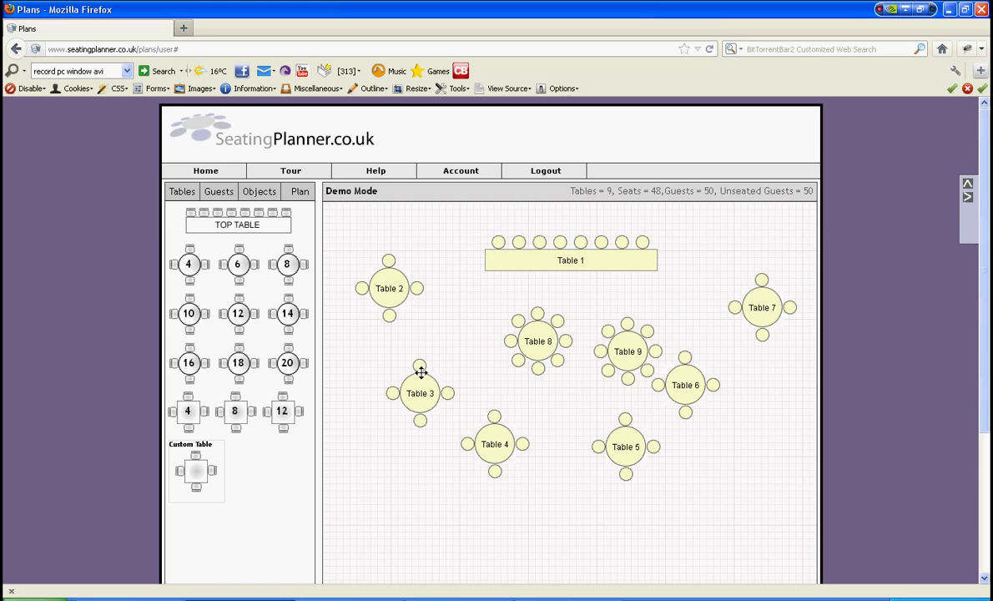
drag(419, 374, 395, 394)
drag(500, 439, 473, 486)
drag(526, 356, 497, 434)
drag(624, 461, 696, 512)
drag(630, 352, 625, 414)
drag(469, 491, 447, 497)
drag(703, 384, 570, 499)
drag(694, 497, 676, 499)
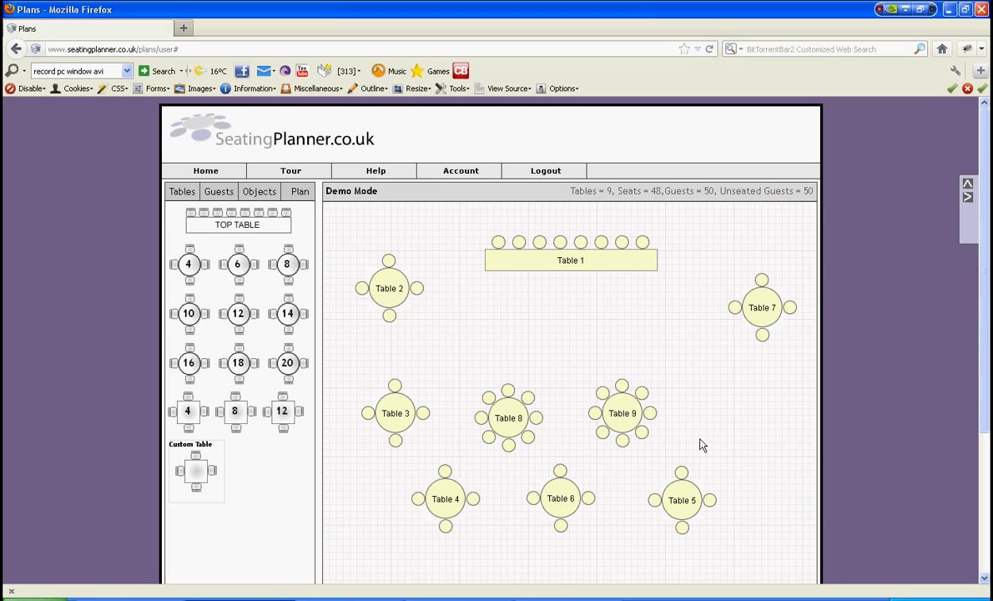
- Adjust the positions of Tables 2, 3 and 7, and add a round four-seat table below Table 7
drag(393, 285, 386, 288)
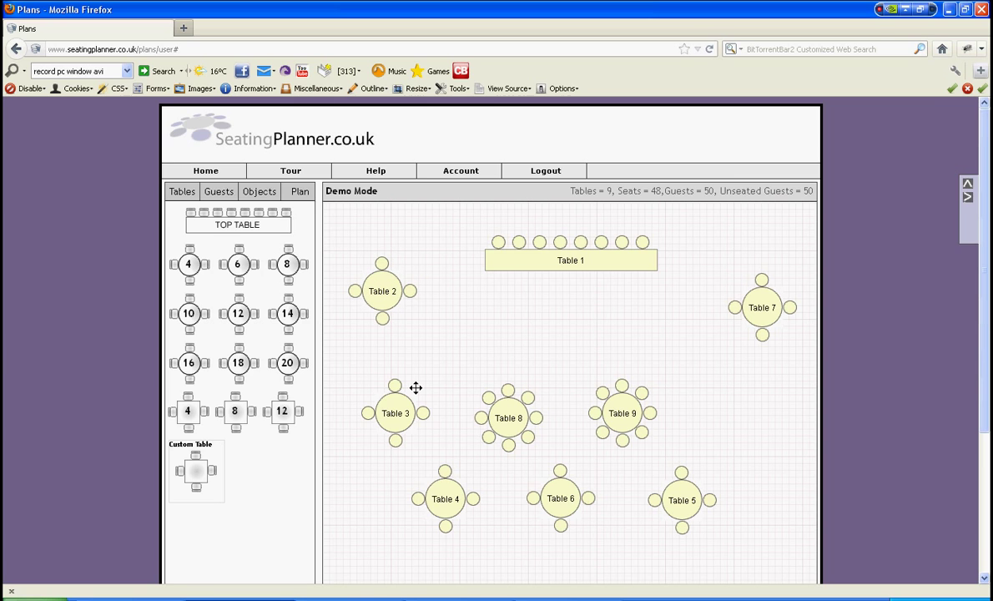
drag(415, 388, 388, 388)
drag(733, 306, 748, 291)
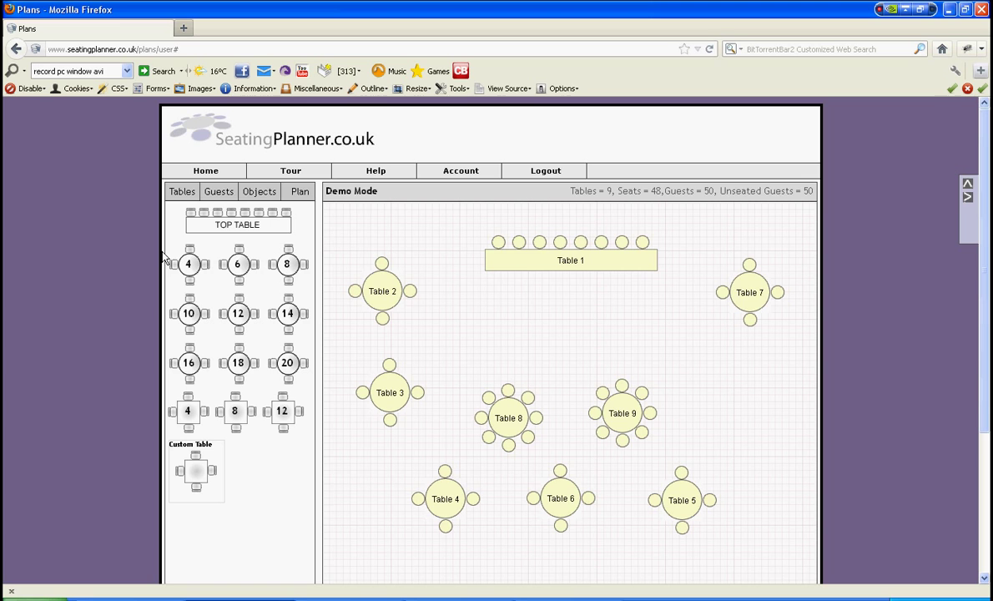
drag(189, 263, 754, 400)
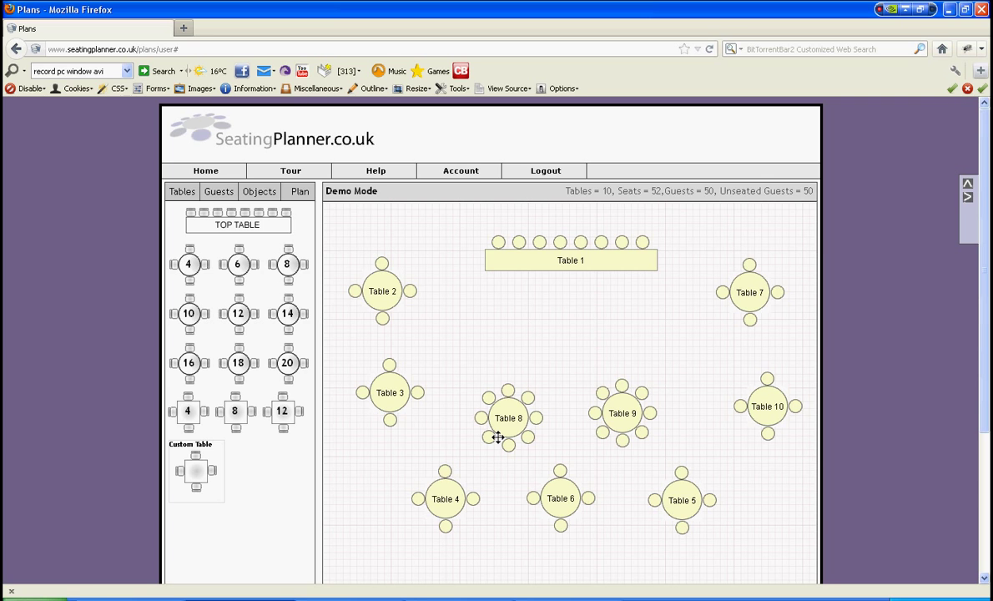
- Fine-tune the spacing of Tables 8, 9, 6 and 5, and align Table 10 beneath Table 7
drag(504, 420, 497, 420)
drag(616, 413, 619, 423)
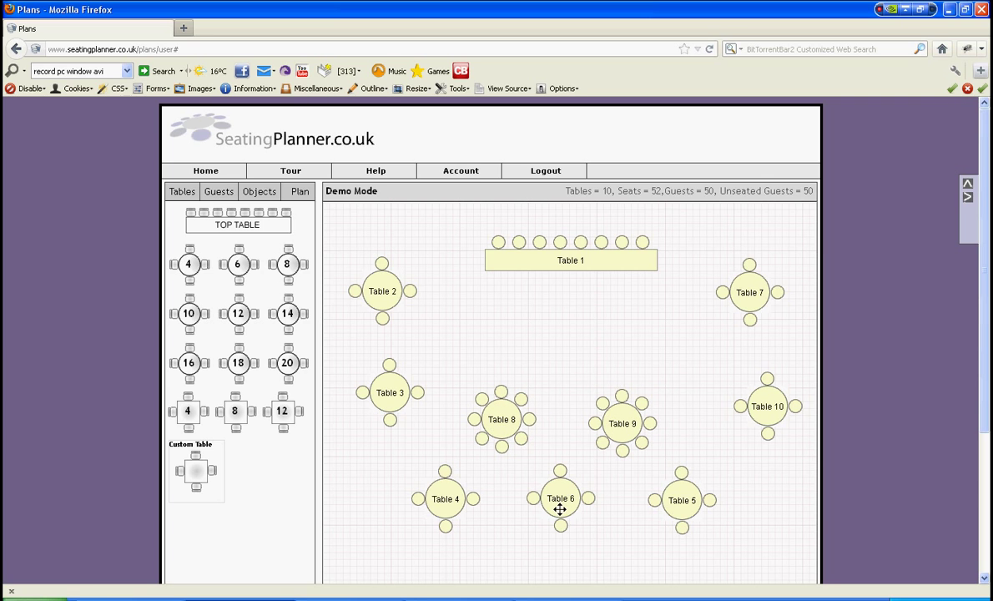
drag(560, 510, 557, 513)
drag(676, 500, 679, 491)
drag(759, 407, 738, 389)
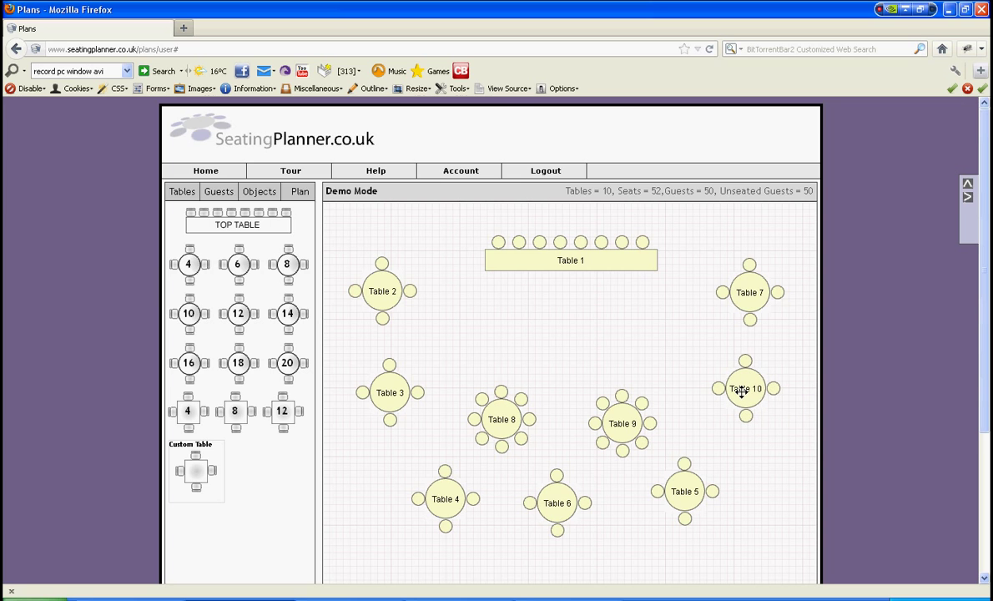
- Add a dance floor between the top table and Tables 8 and 9, moving Table 8 down clear of it
click(252, 192)
drag(200, 214, 673, 382)
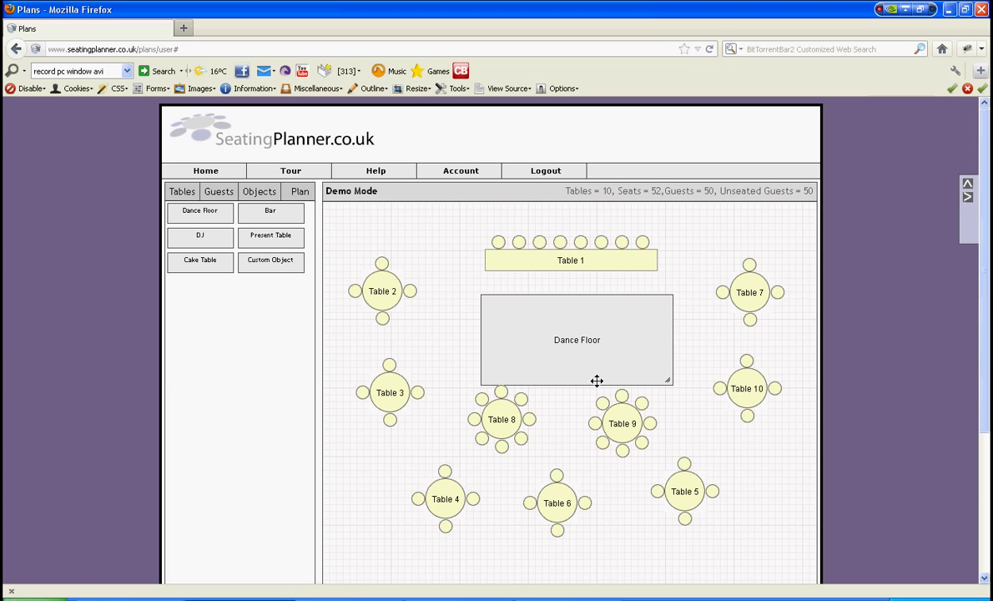
drag(489, 421, 476, 442)
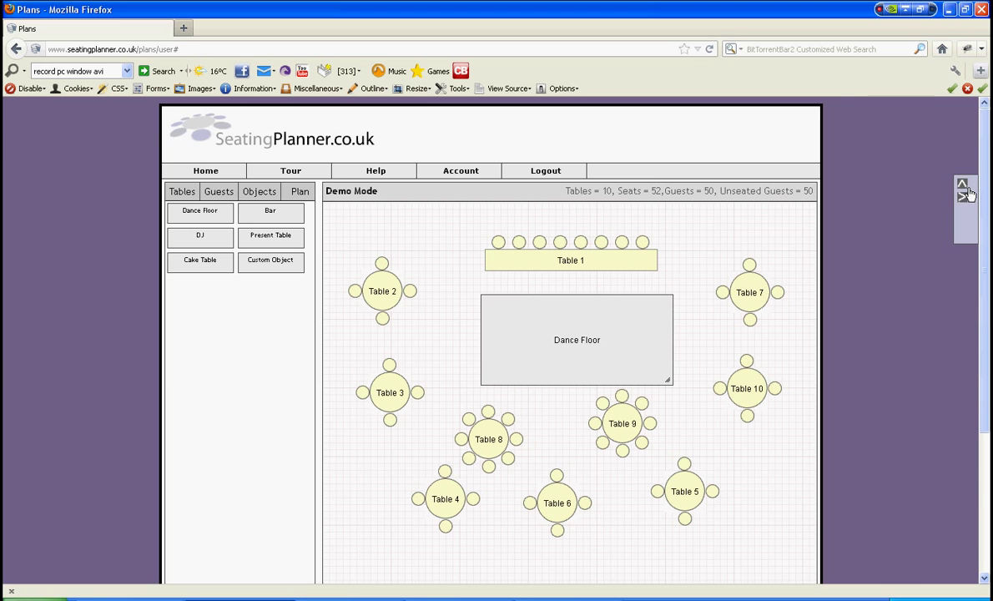
- Shift the top table and dance floor up and left, then narrow the dance floor slightly, leaving a gap below the top table
mouse_move(585, 260)
mouse_down()
mouse_move(581, 242)
mouse_move(585, 254)
mouse_up()
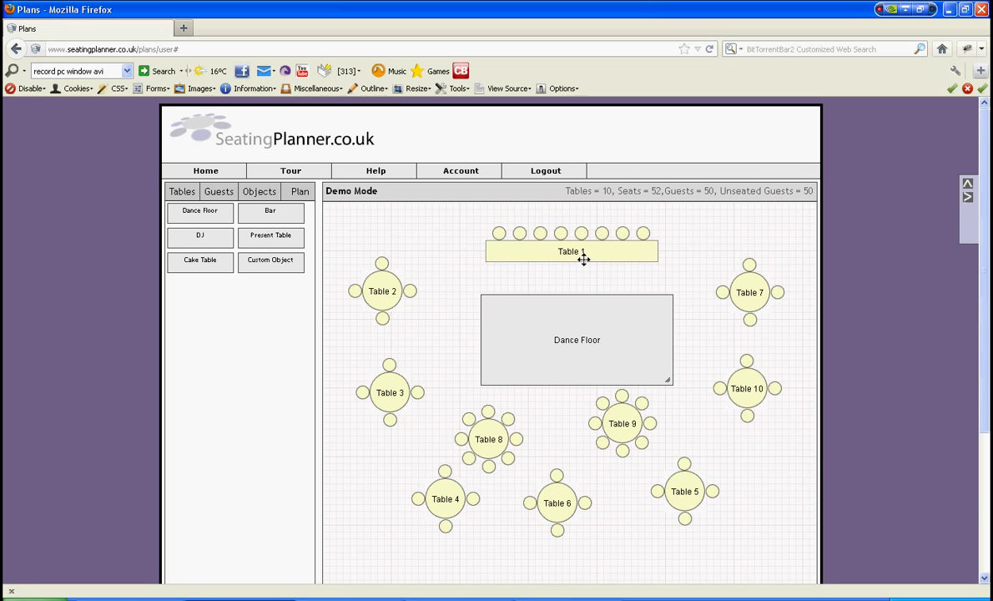
drag(585, 323, 570, 302)
drag(534, 251, 503, 240)
drag(507, 286, 491, 264)
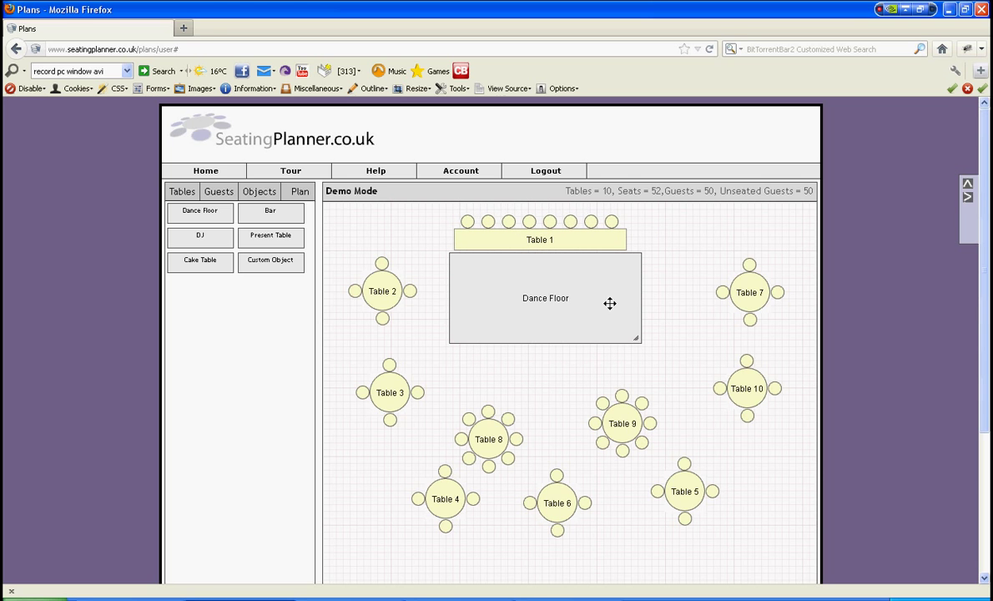
drag(616, 340, 560, 328)
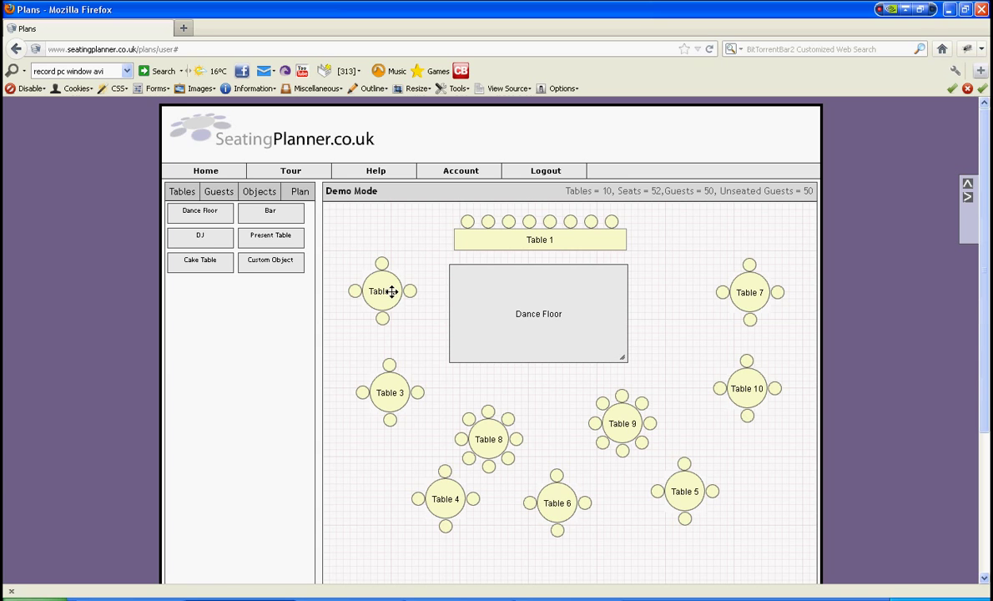
- Reposition Tables 2 to 9 for more even spacing around the sides and bottom of the dance floor
drag(391, 292, 385, 301)
drag(386, 392, 373, 404)
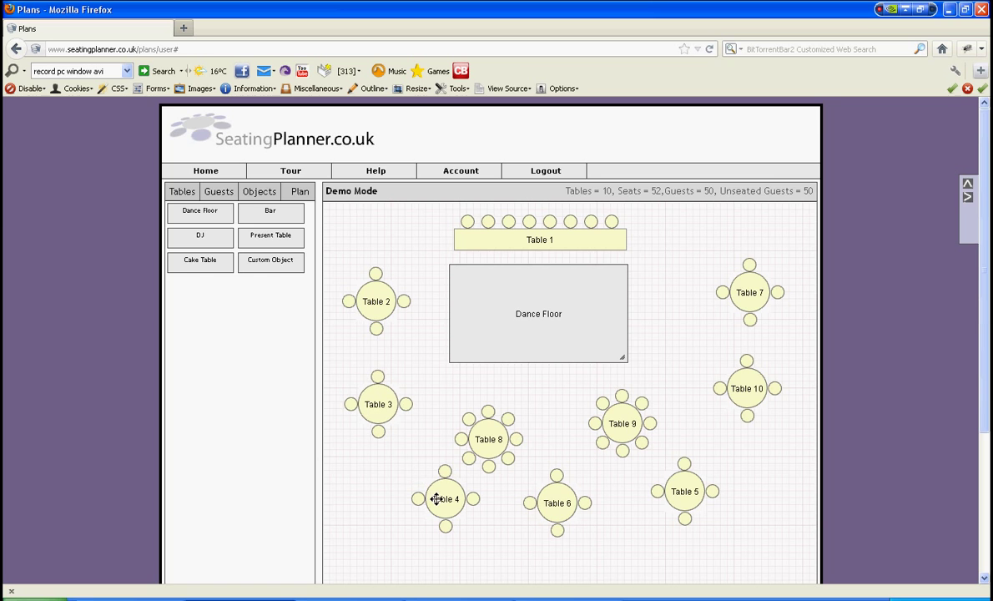
drag(436, 499, 401, 500)
drag(550, 506, 525, 526)
drag(675, 500, 648, 527)
drag(493, 436, 483, 428)
drag(619, 423, 619, 436)
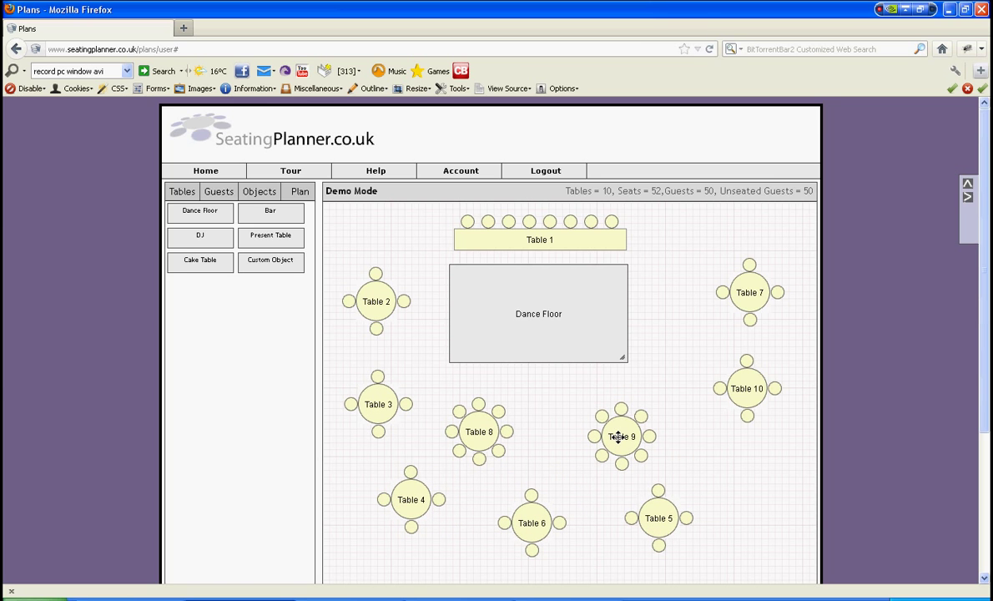
drag(742, 291, 739, 288)
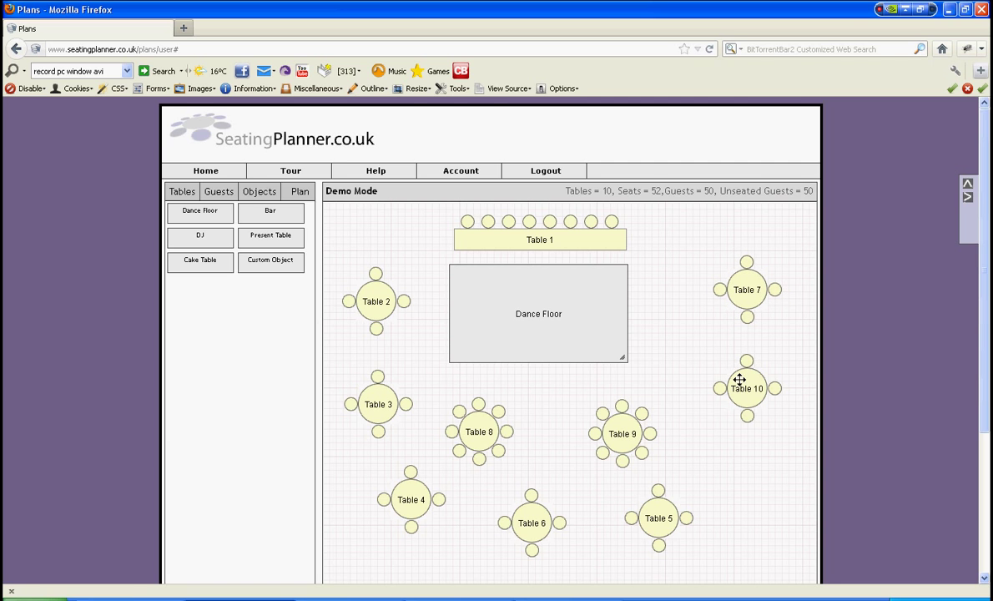
- Move Table 10 up closer beneath Table 7, then expand the planner to full page width and widen the plan area
drag(739, 379, 735, 356)
click(966, 197)
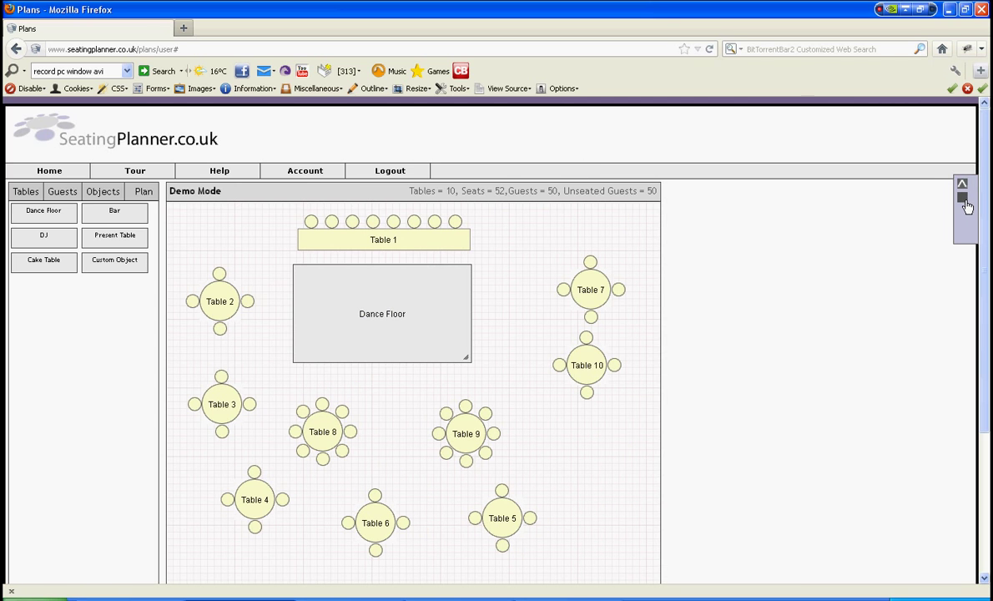
drag(661, 244, 793, 252)
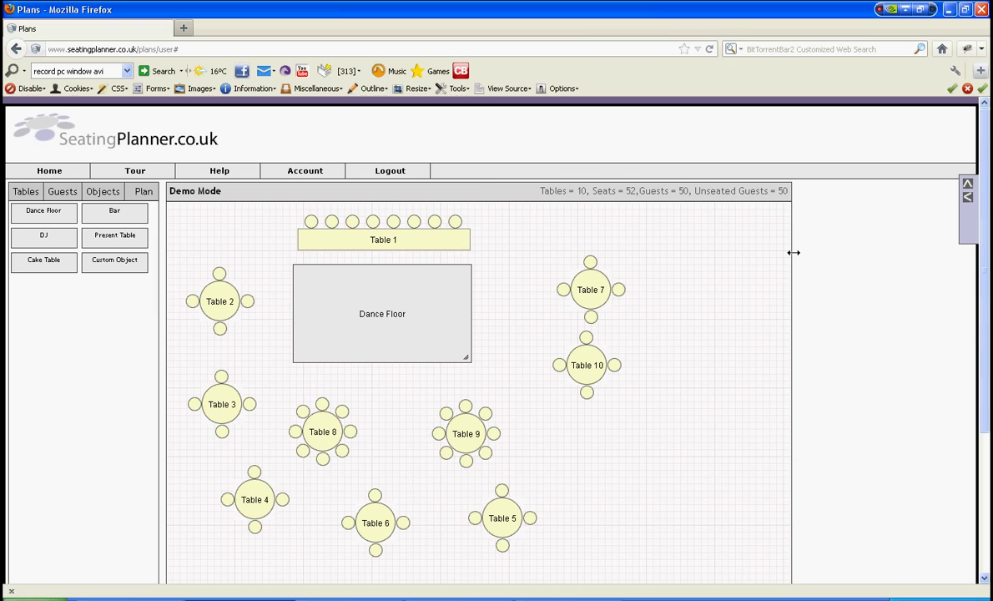
- Shift the dance floor, top table and Tables 7 and 10 to the right to use the wider plan area
scroll(921, 428, down, 2)
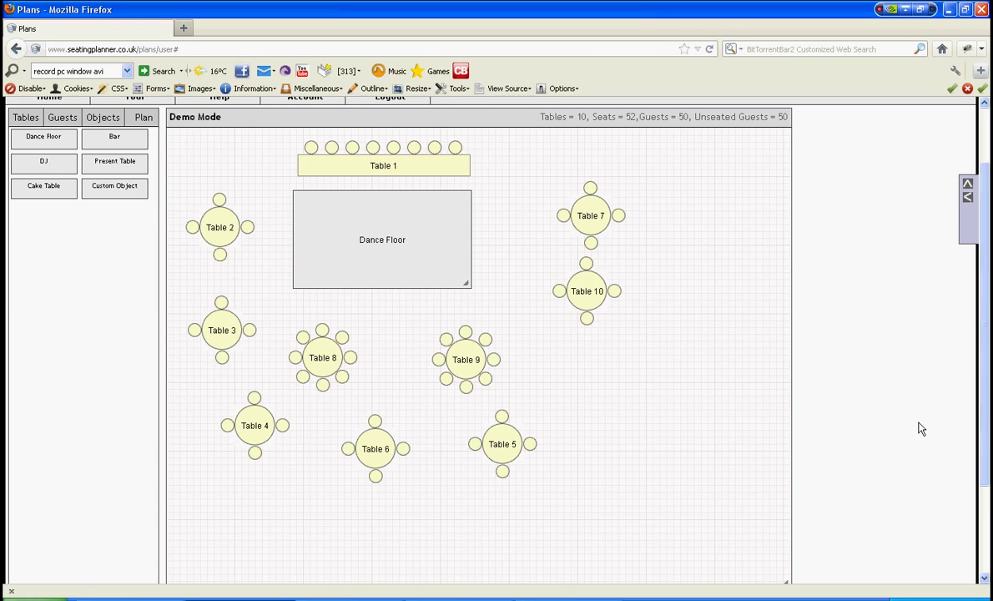
drag(423, 218, 468, 230)
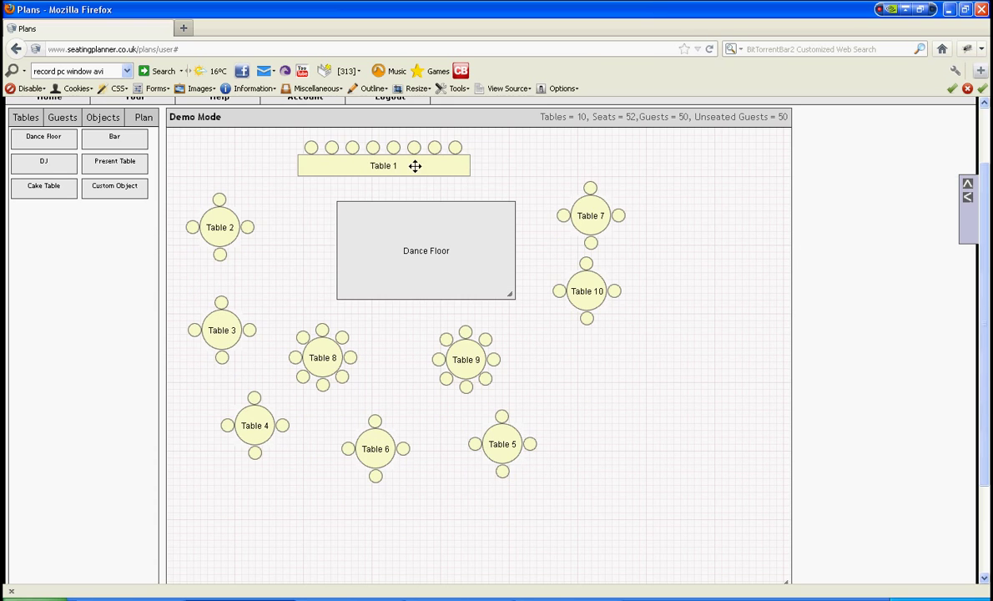
drag(413, 161, 459, 164)
drag(565, 205, 597, 213)
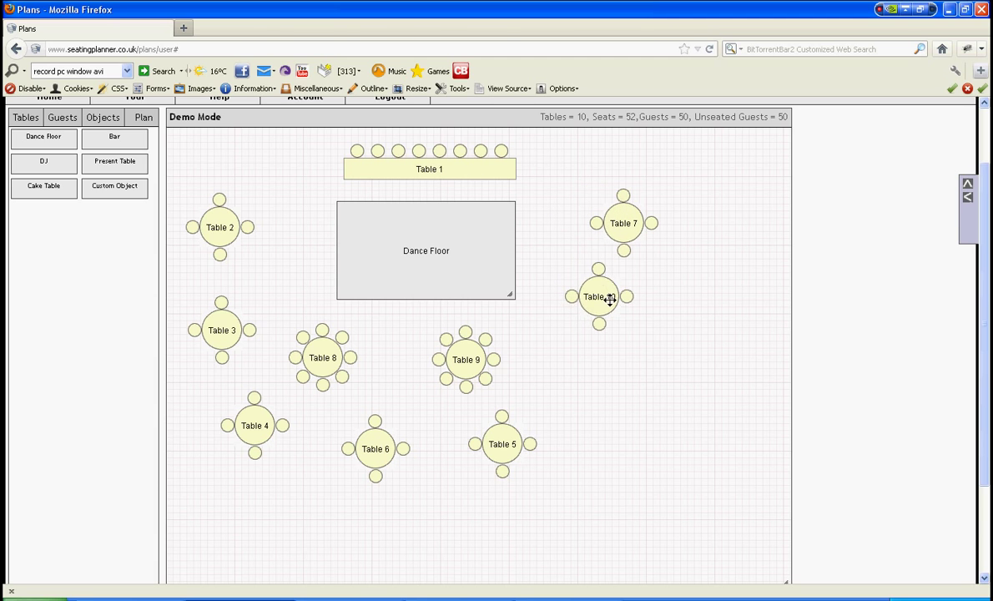
drag(603, 297, 655, 318)
- Spread Tables 8 and 9 to the right, lower Tables 6 and 5, and align Table 10 further below Table 7
drag(455, 352, 504, 354)
drag(338, 363, 368, 371)
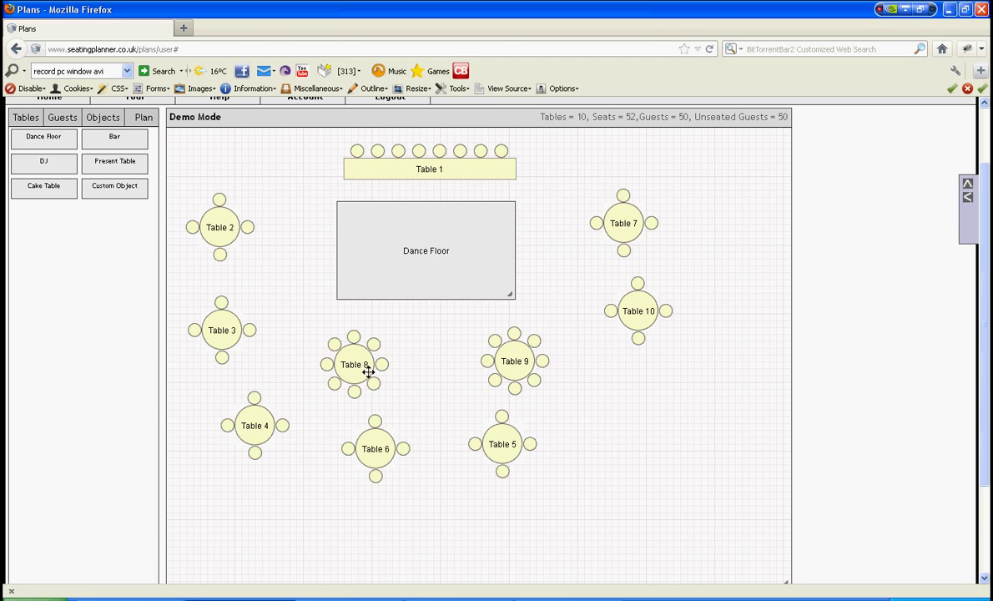
drag(364, 439, 360, 463)
drag(502, 440, 505, 470)
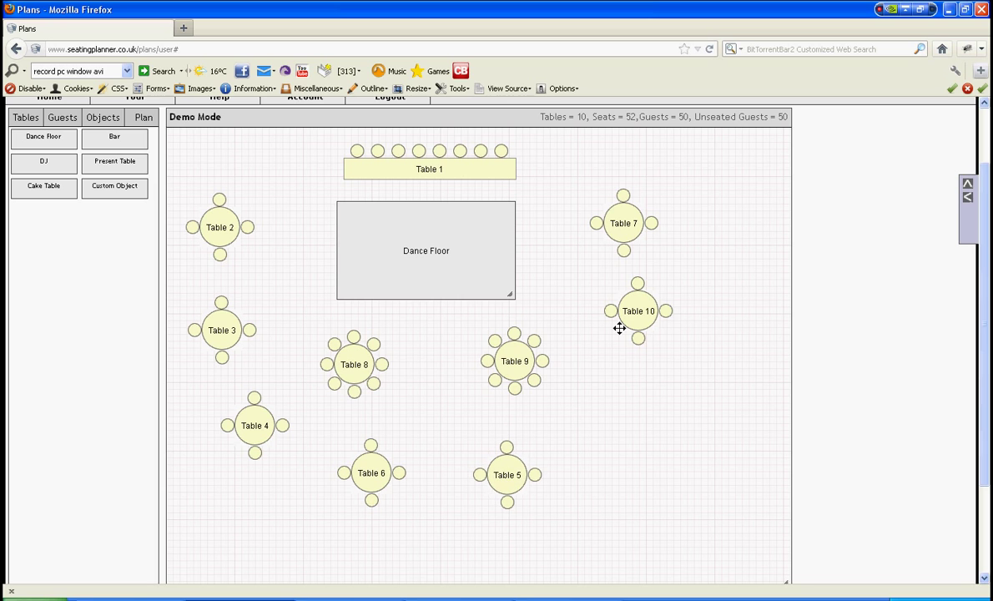
mouse_move(627, 321)
mouse_down()
mouse_move(603, 427)
mouse_move(617, 337)
mouse_up()
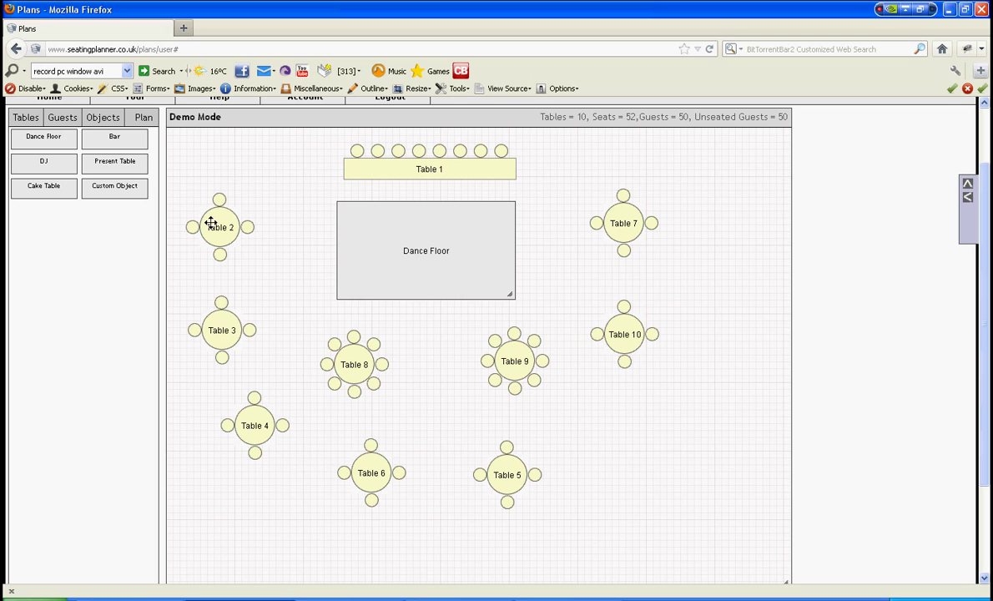
- Clone Table 10 and place the copy below it, to the right of Table 5
click(622, 335)
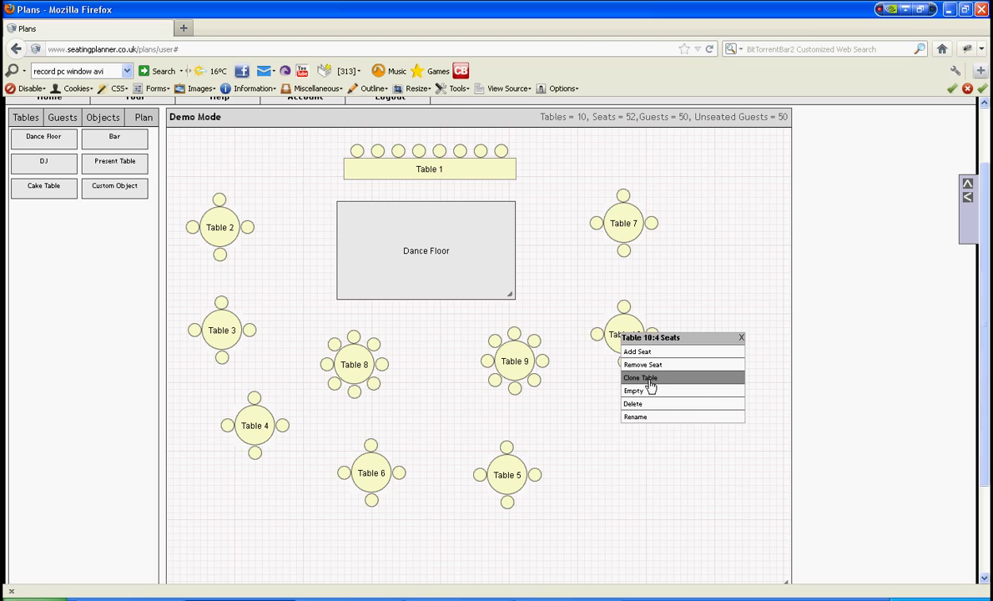
click(650, 383)
click(591, 405)
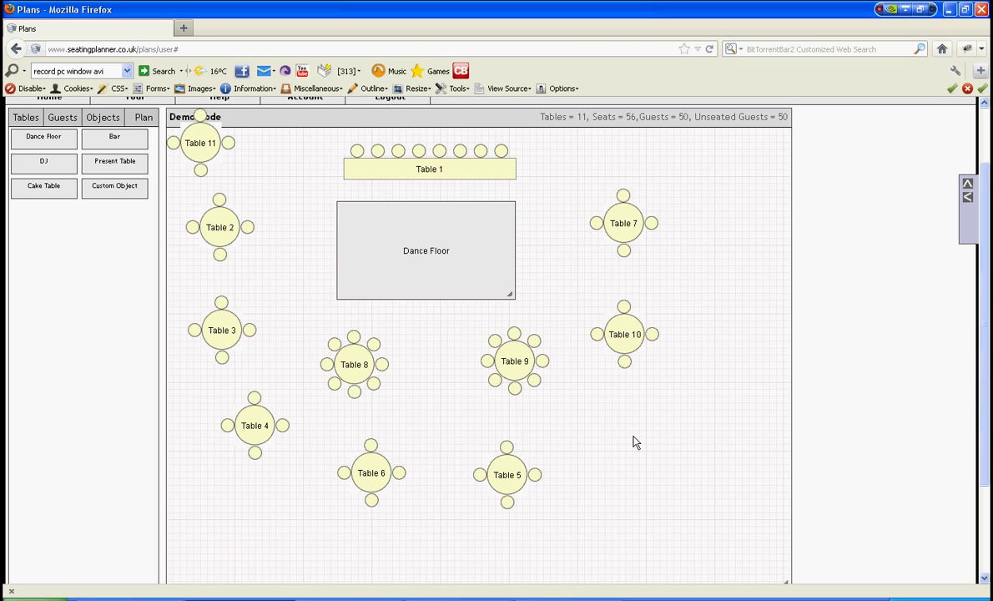
drag(185, 133, 607, 425)
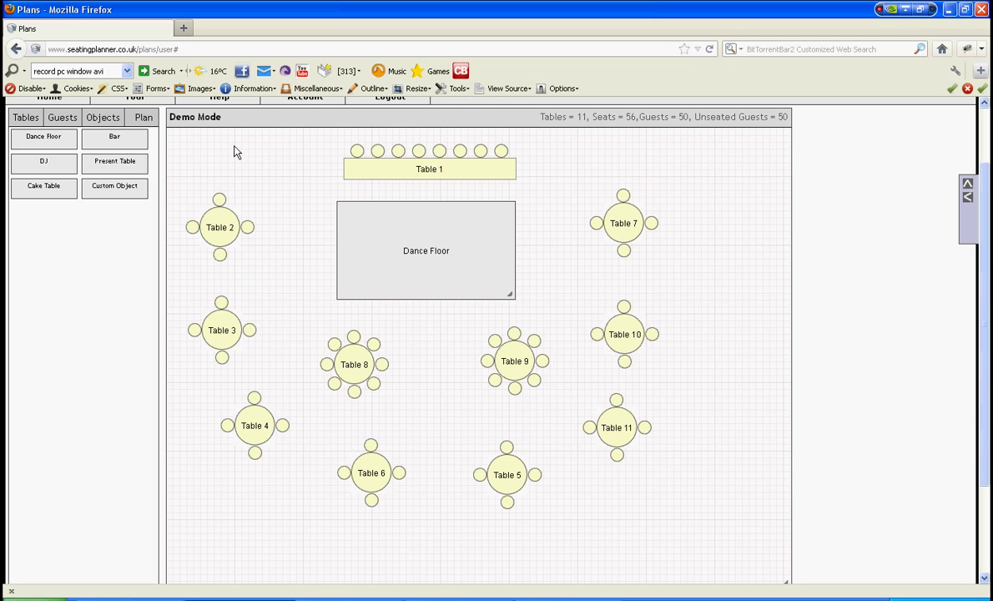
- Fill all eight seats at Table 1 with the first six listed guests plus the ninth and tenth
click(55, 119)
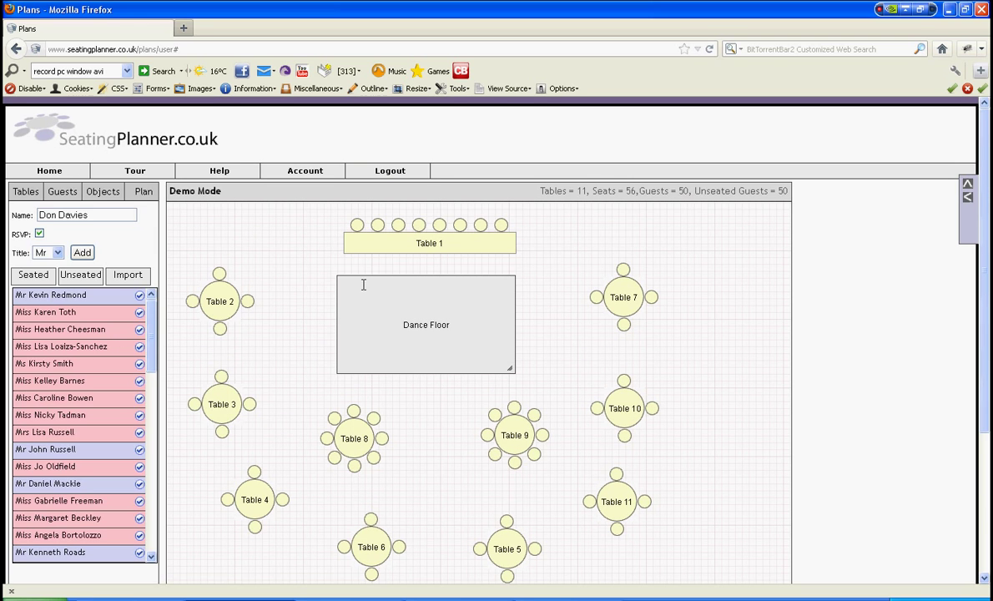
drag(364, 285, 419, 224)
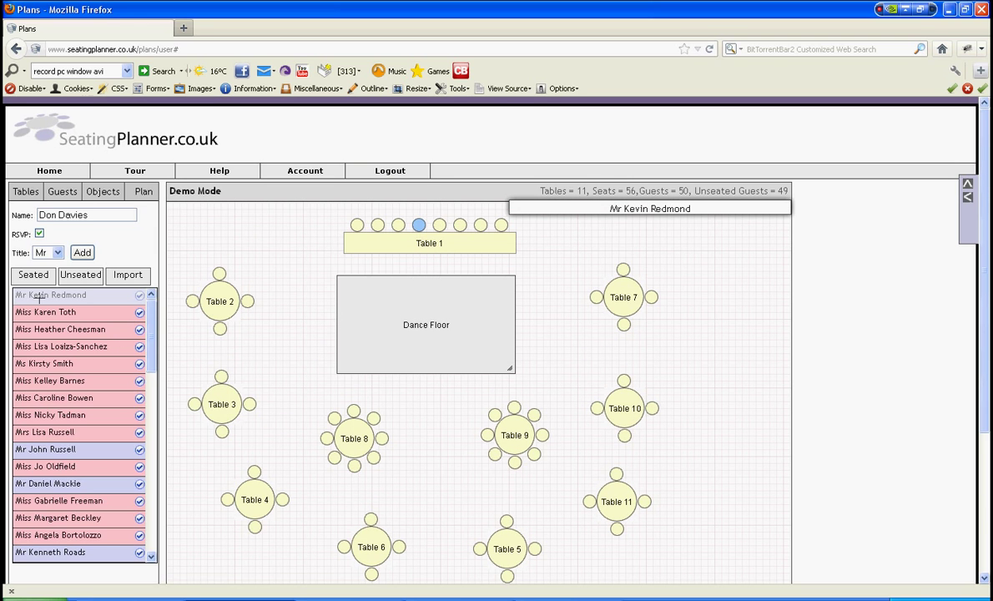
drag(39, 312, 440, 229)
drag(85, 331, 370, 242)
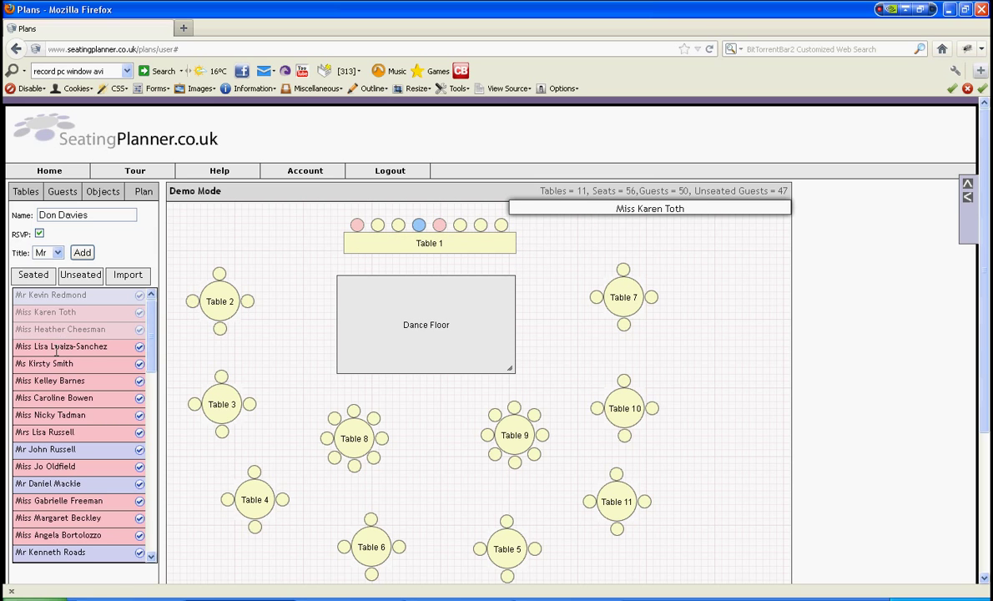
drag(56, 350, 501, 226)
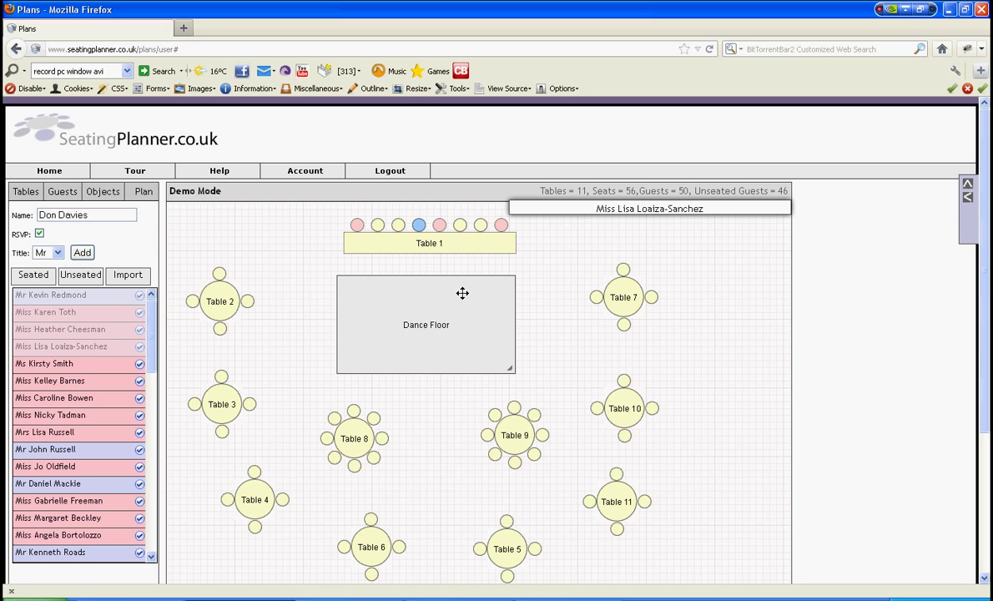
drag(54, 359, 377, 224)
drag(40, 380, 364, 224)
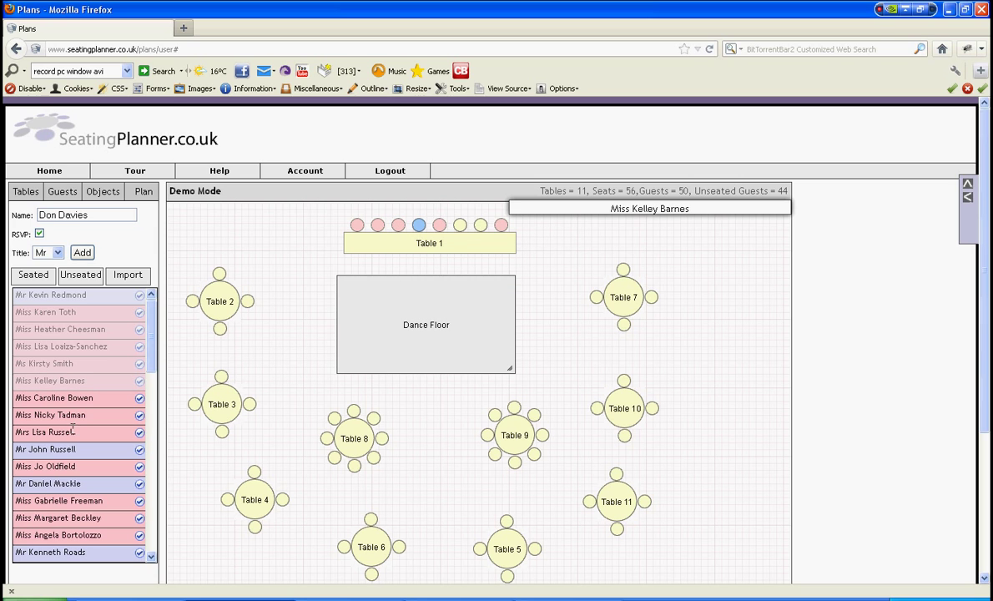
drag(117, 432, 472, 254)
drag(66, 450, 460, 225)
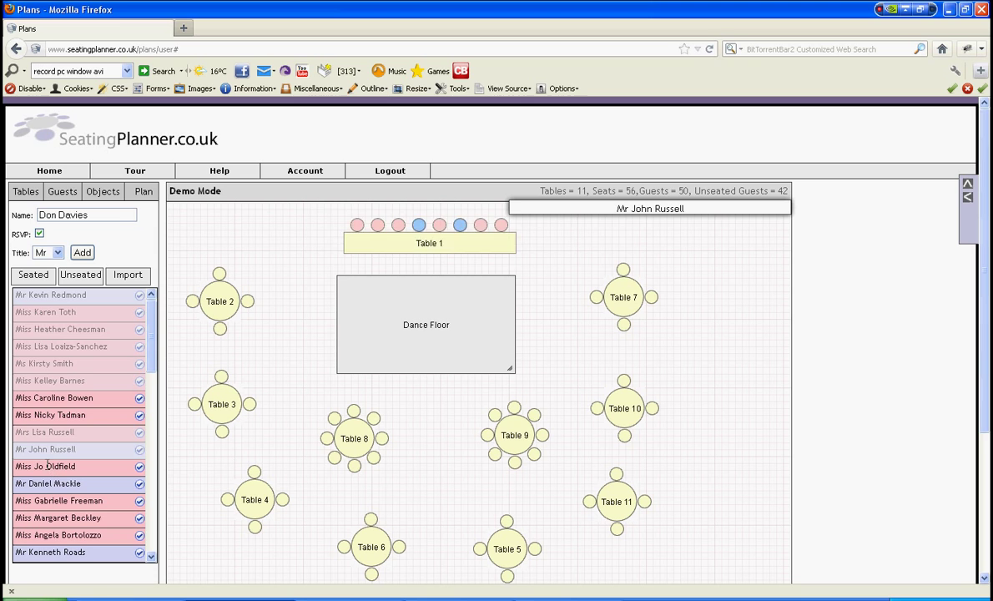
- Filter the guest list to unseated guests, then seat one guest each at Tables 2, 8 and 4 and two at Table 3
click(80, 272)
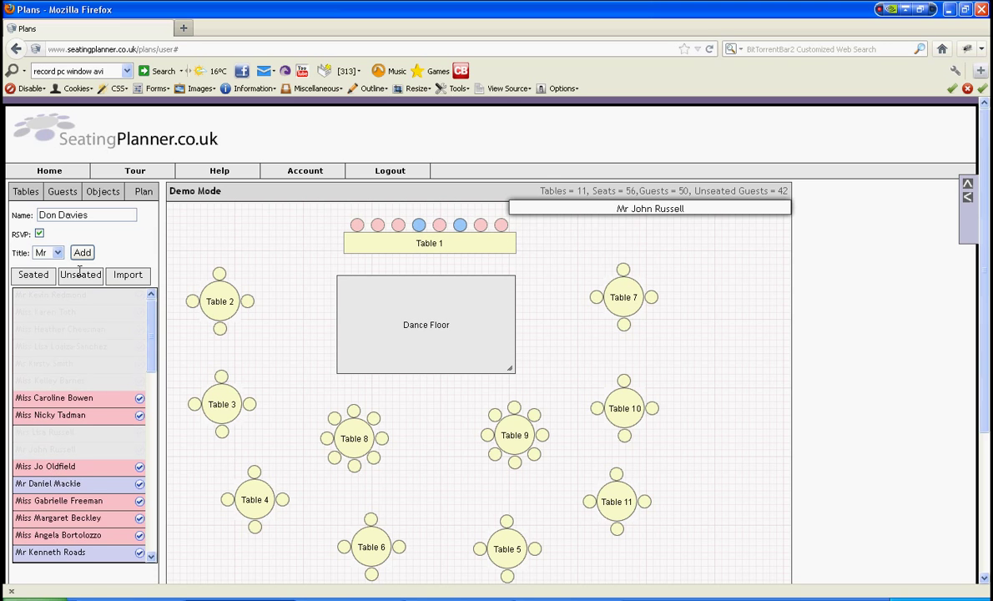
drag(39, 298, 227, 403)
drag(41, 329, 350, 437)
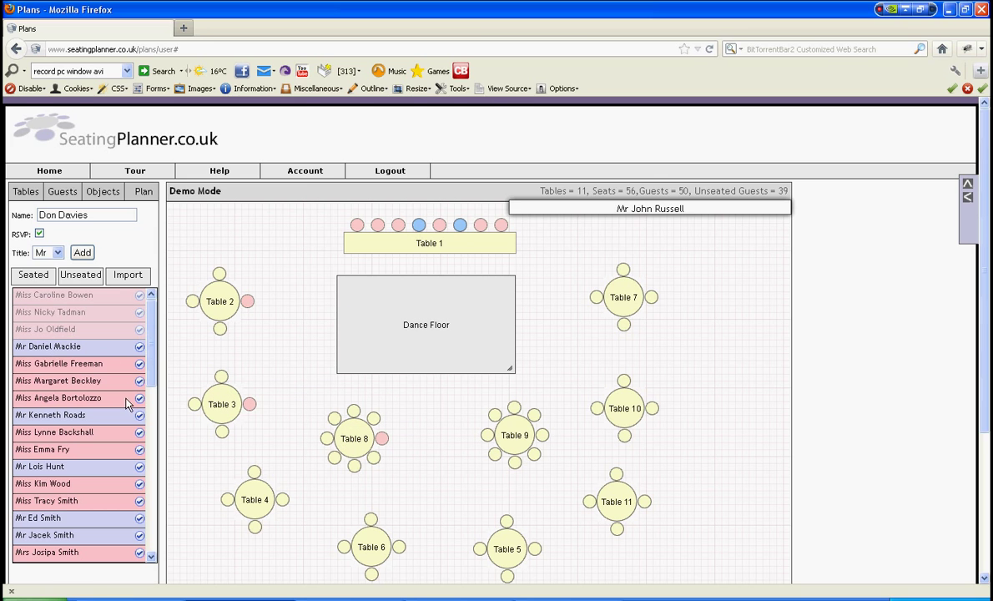
drag(79, 363, 280, 500)
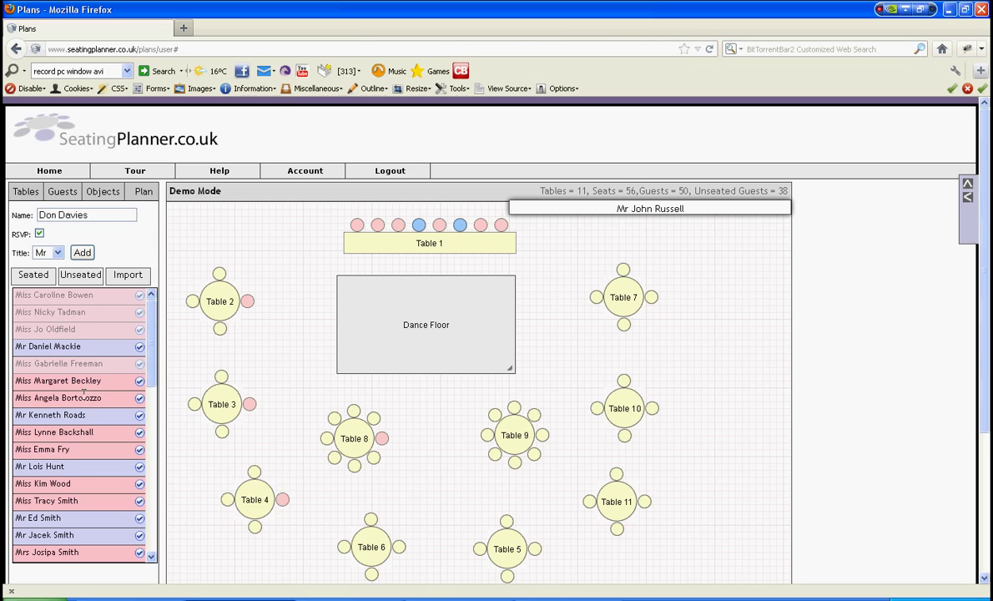
drag(83, 397, 221, 377)
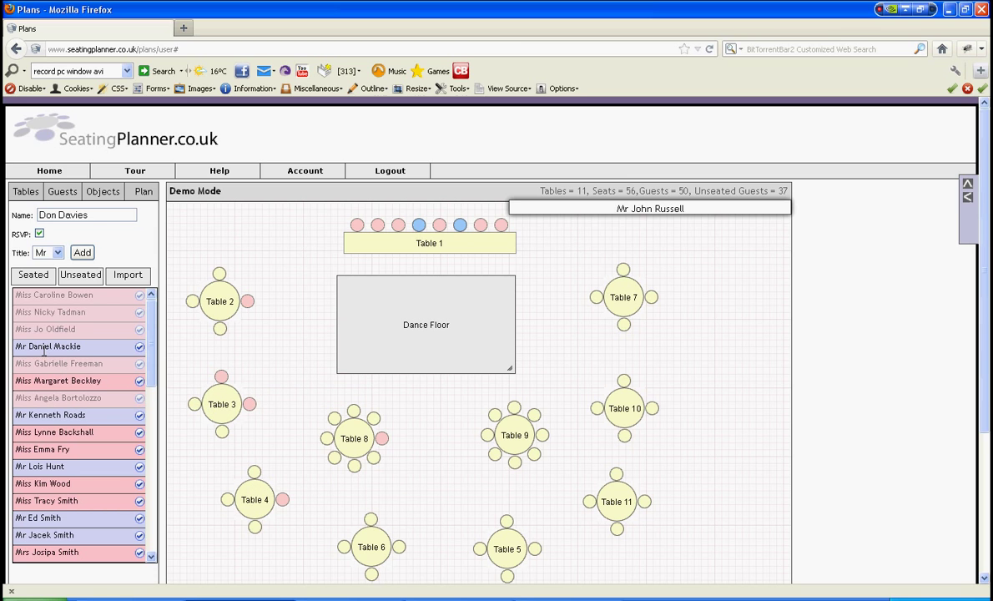
- Seat one unseated guest each at Tables 9, 10, 11 and 6
drag(66, 353, 509, 435)
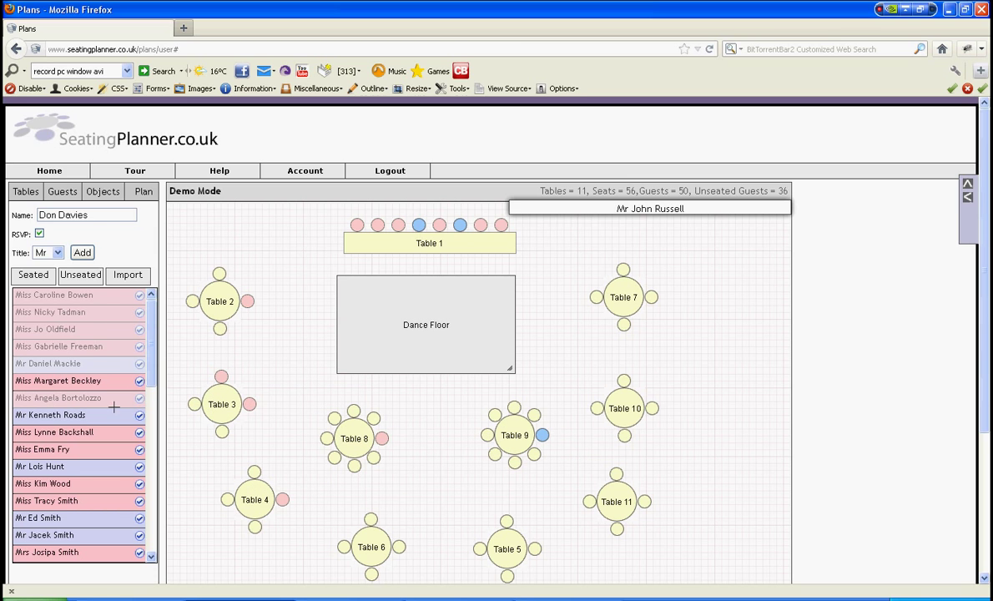
drag(80, 415, 652, 408)
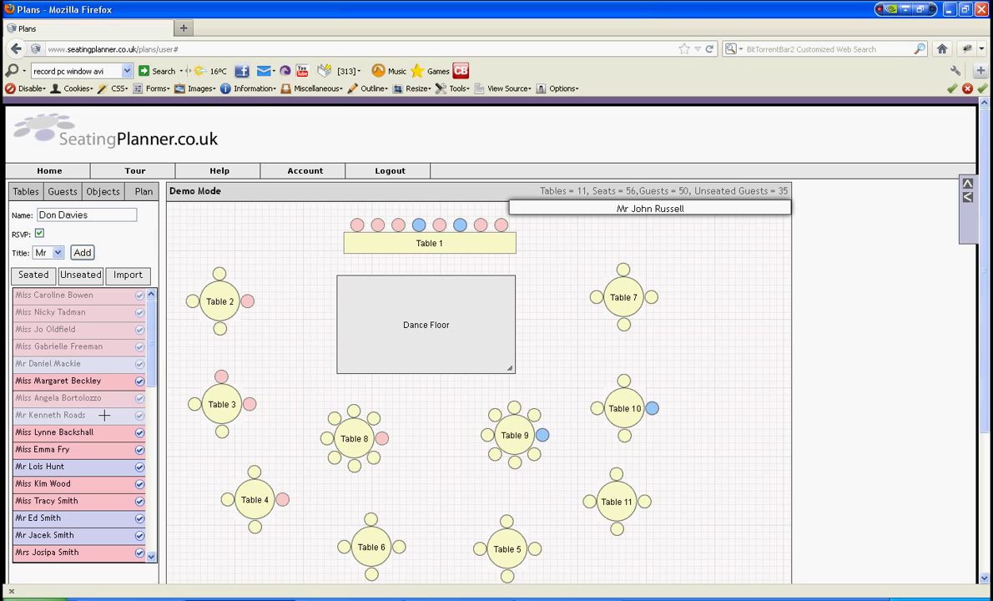
drag(81, 432, 618, 492)
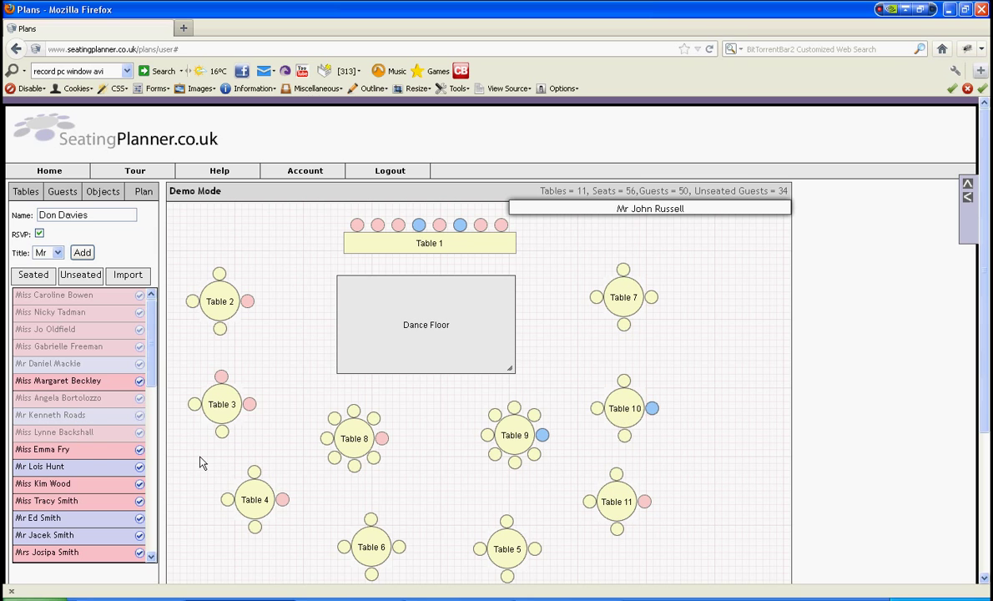
drag(386, 508, 399, 546)
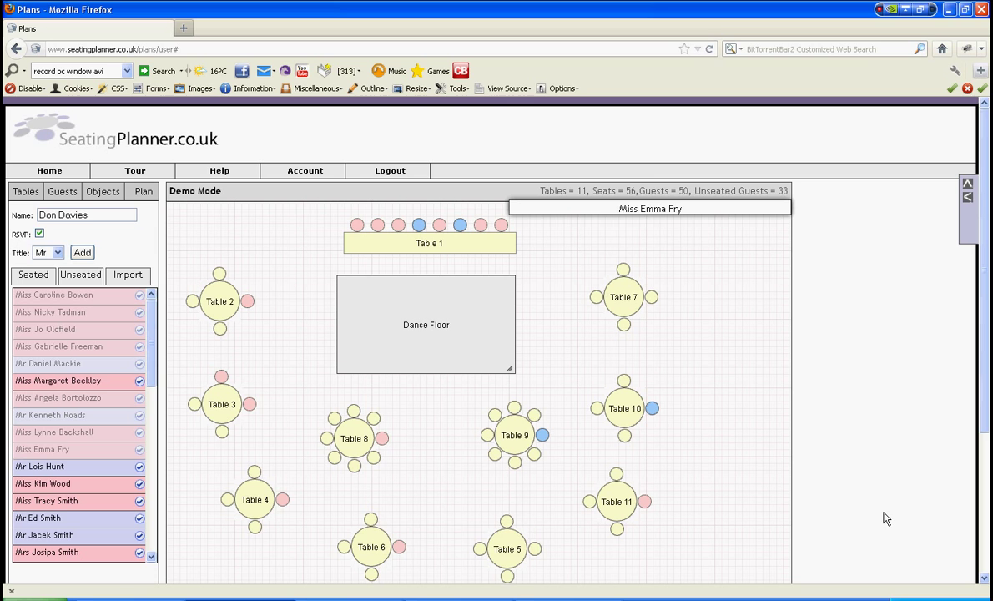
- Seat another guest each at Tables 3, 6, 11 and 10, and a first guest at Table 7
scroll(986, 376, down, 1)
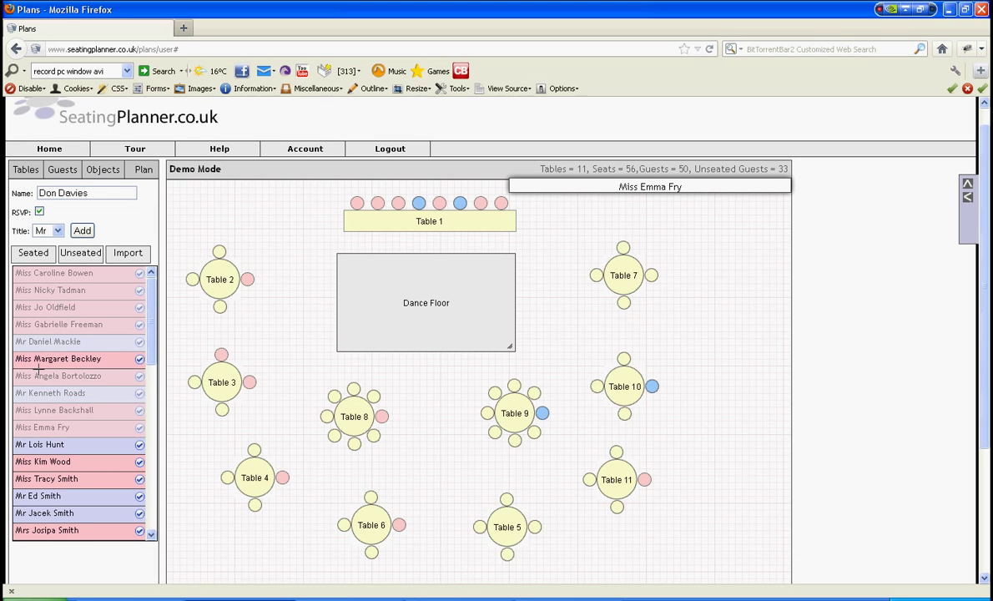
drag(39, 367, 221, 409)
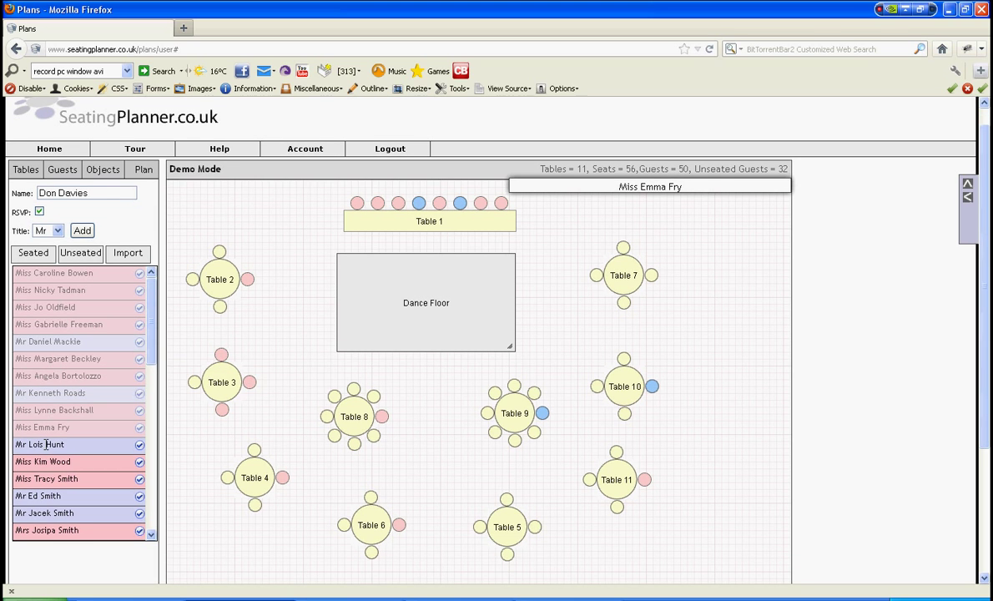
drag(46, 444, 372, 552)
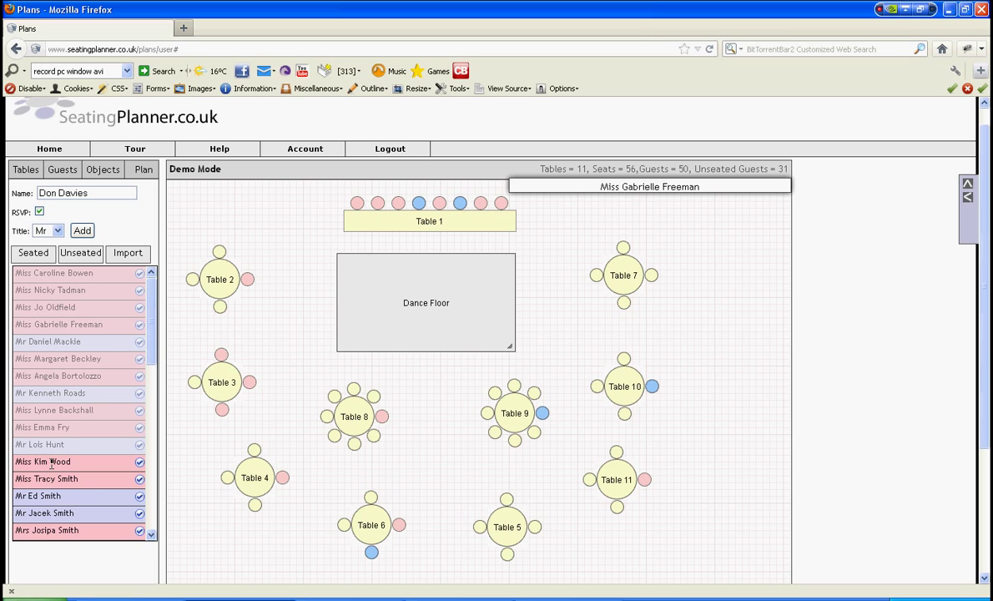
drag(52, 465, 591, 525)
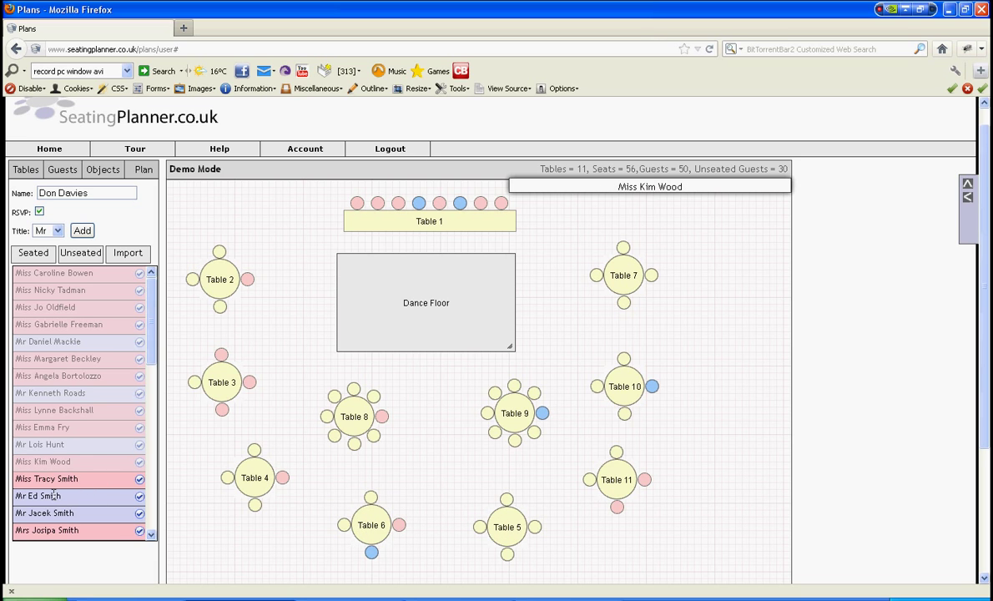
drag(54, 495, 617, 273)
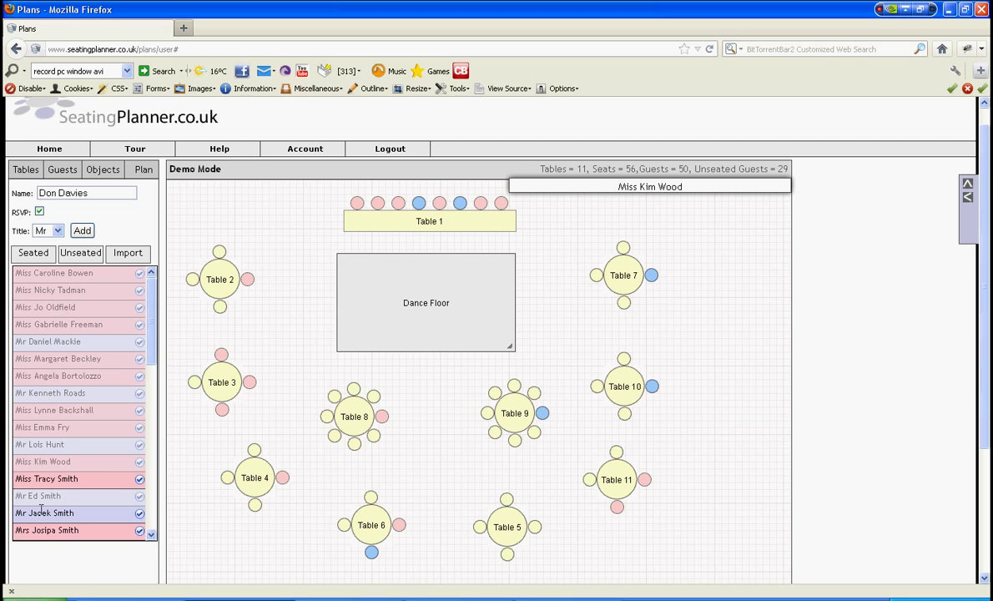
drag(44, 513, 625, 413)
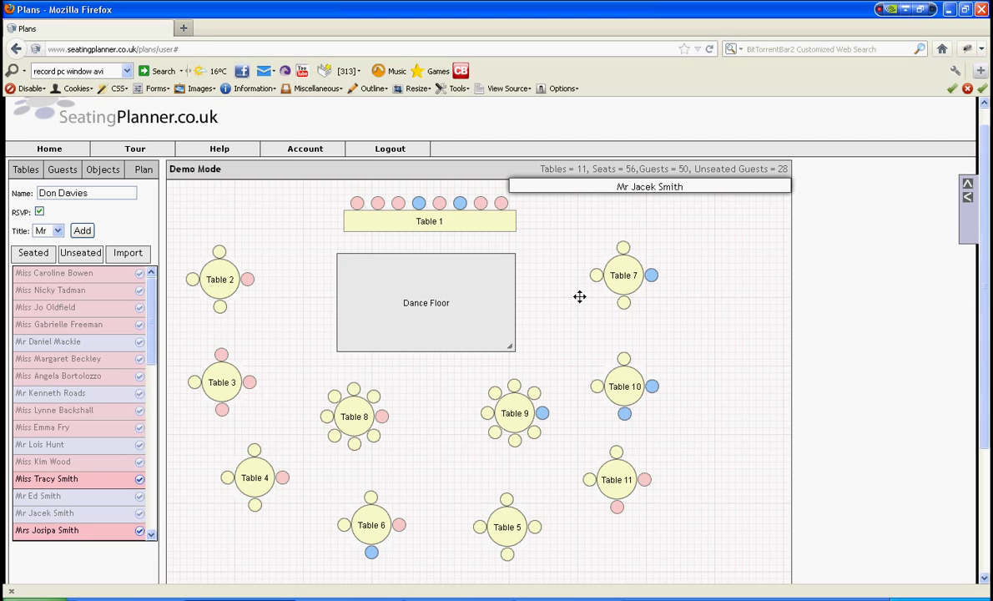
- Rename the seating plan as Wedding 1
click(145, 173)
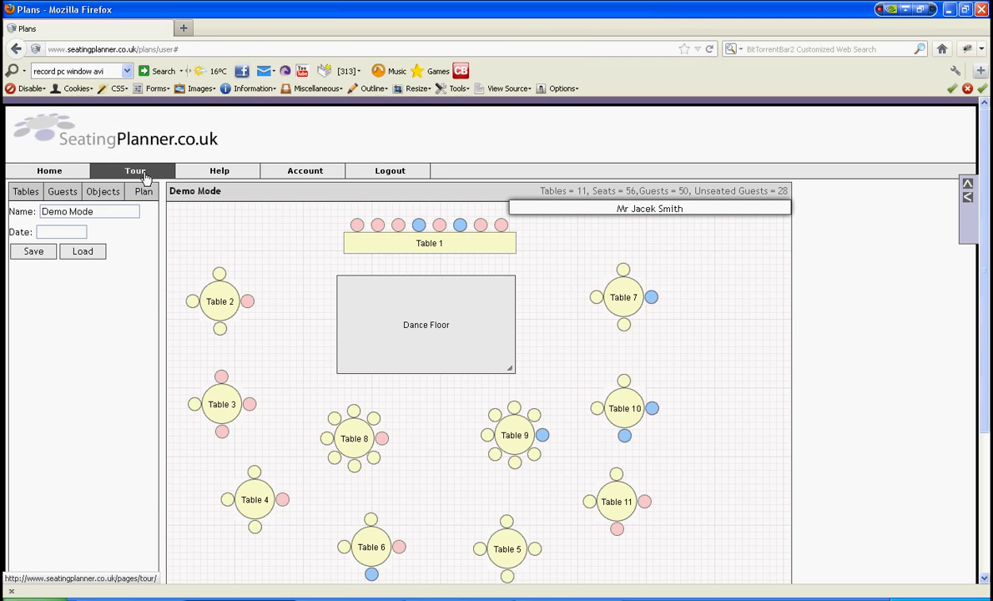
key(BackSpace)
key(BackSpace)
key(BackSpace)
key(BackSpace)
key(BackSpace)
key(BackSpace)
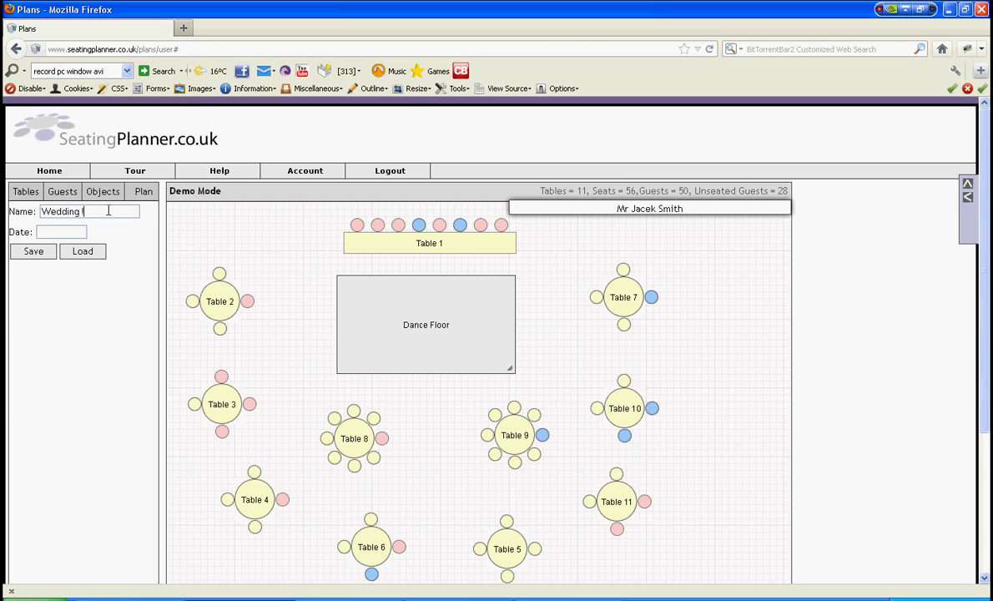
- Set the plan's date to 22/06/2012 and save the plan
click(58, 235)
click(191, 351)
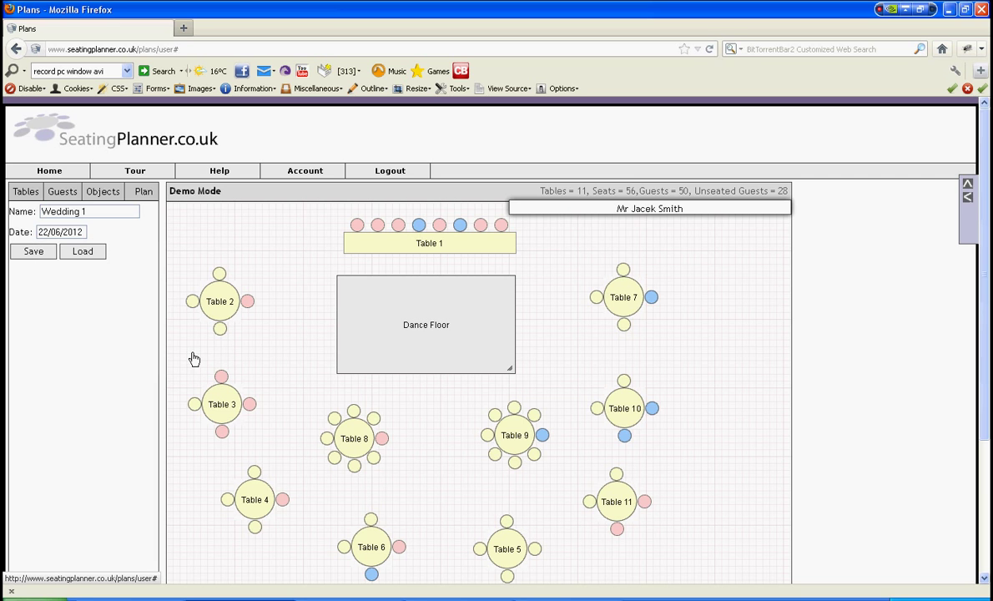
click(34, 258)
click(526, 300)
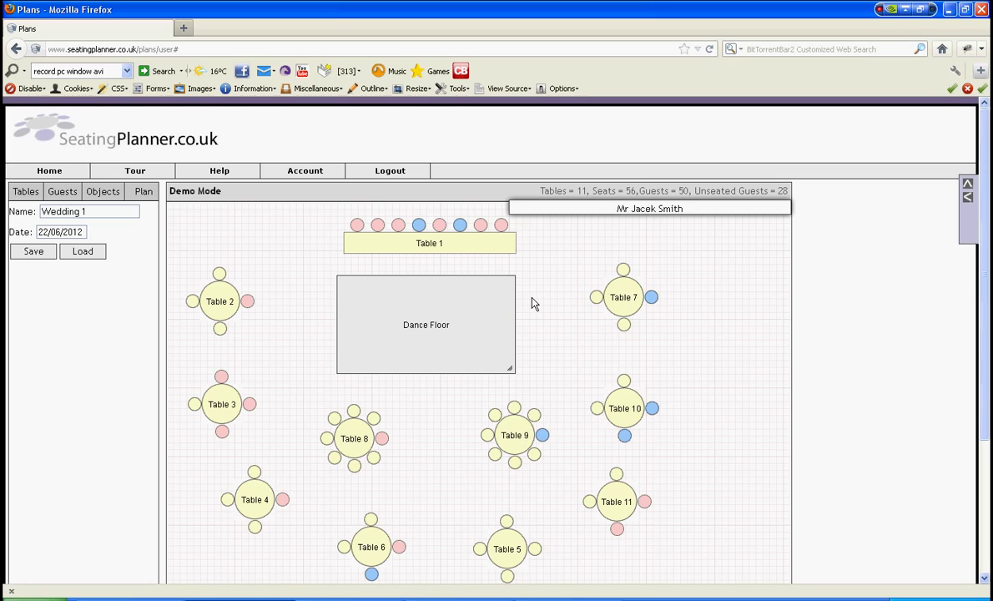
- Open the saved Wedding 1 plan from the account page and enlarge the planning workspace
click(297, 180)
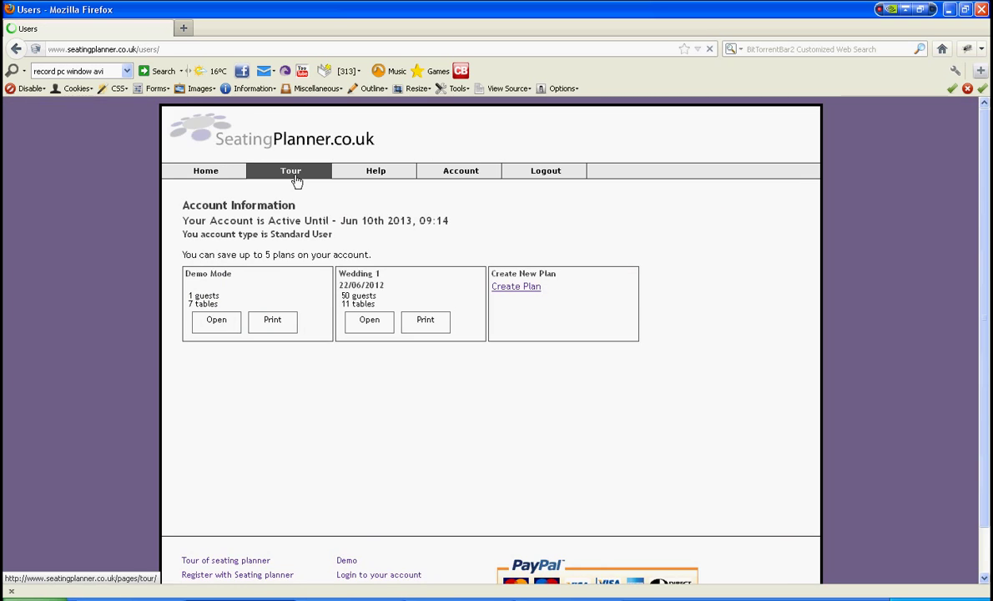
click(373, 321)
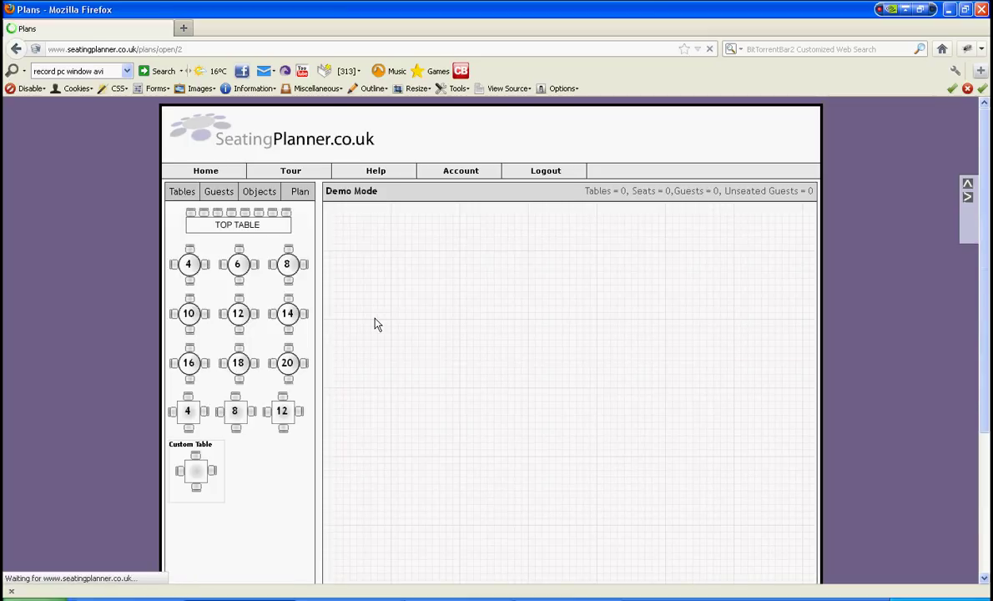
click(963, 197)
click(962, 184)
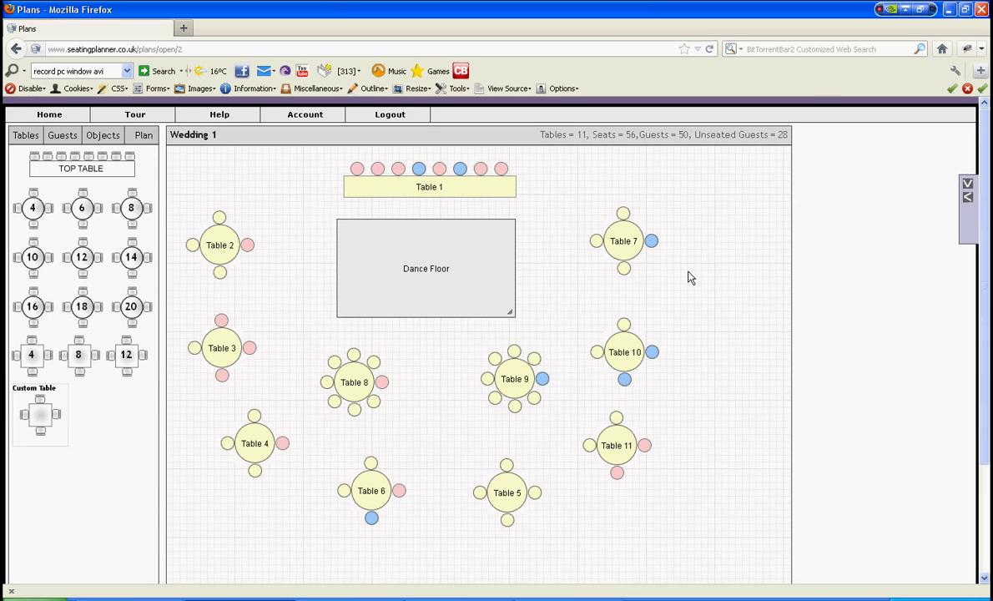
- List the unseated guests and seat one each at Tables 2, 3, 8 and 4
click(61, 139)
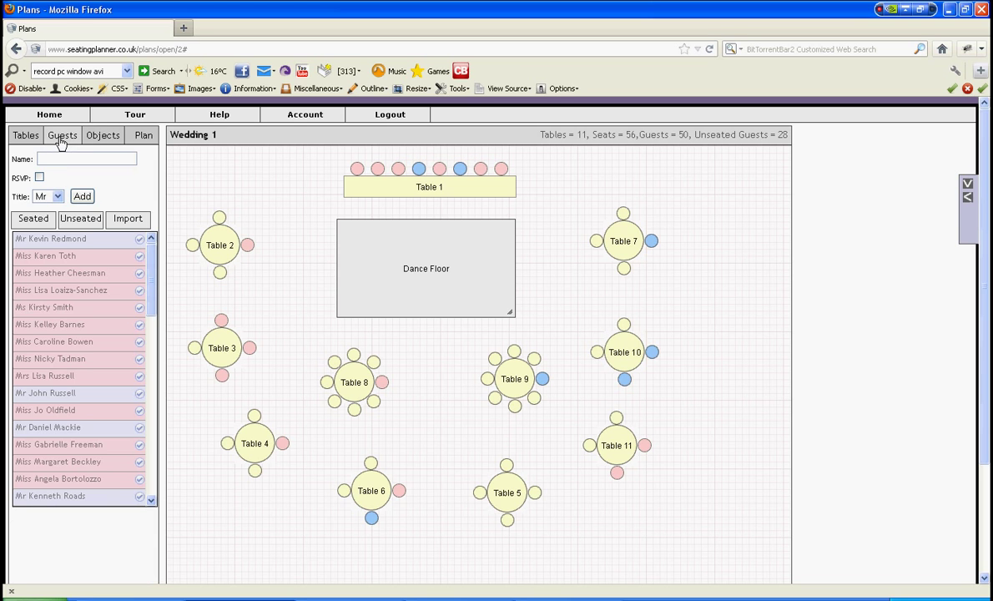
click(81, 218)
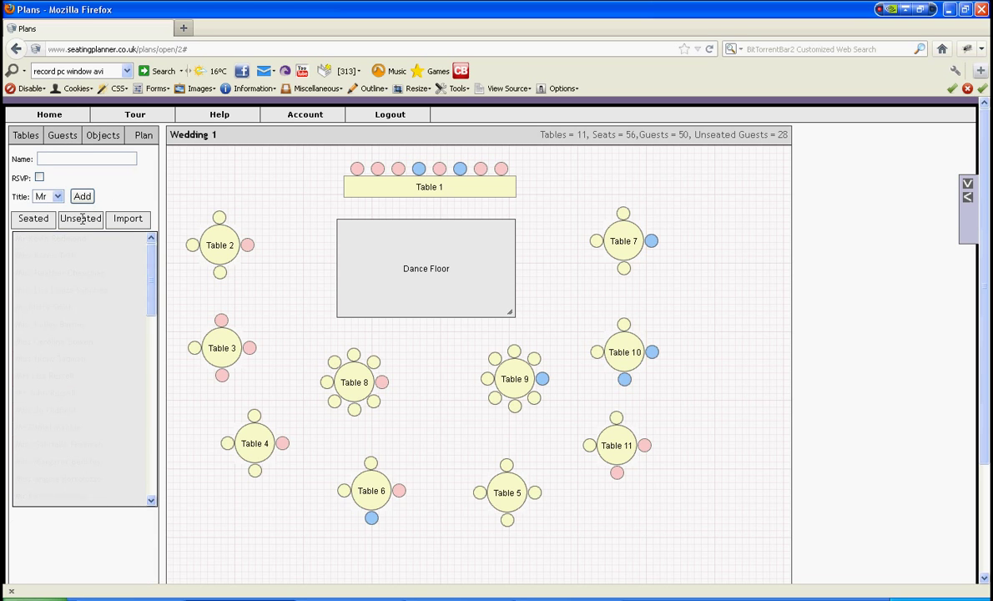
drag(67, 240, 215, 245)
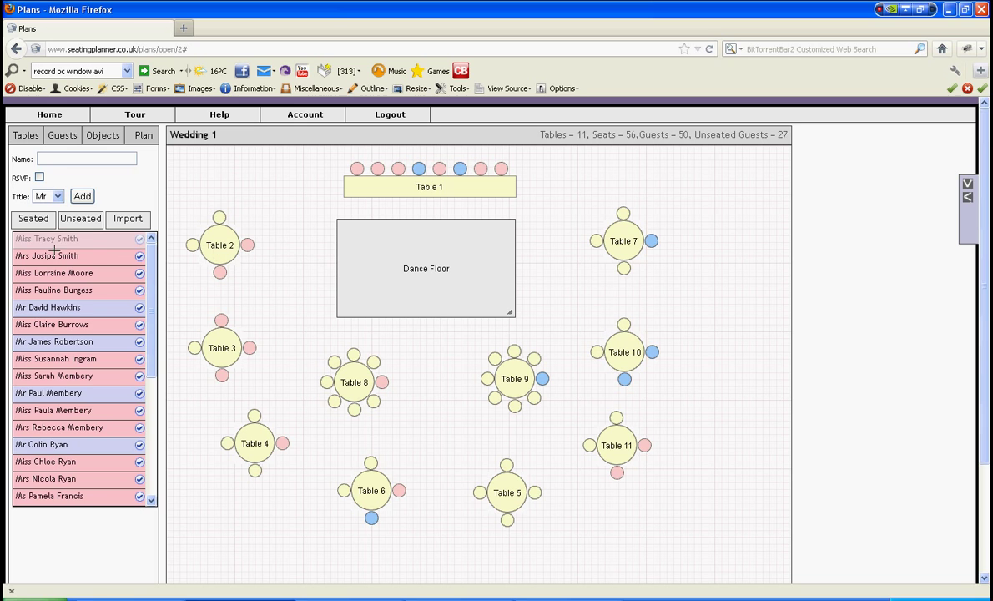
drag(46, 256, 232, 347)
drag(51, 323, 373, 400)
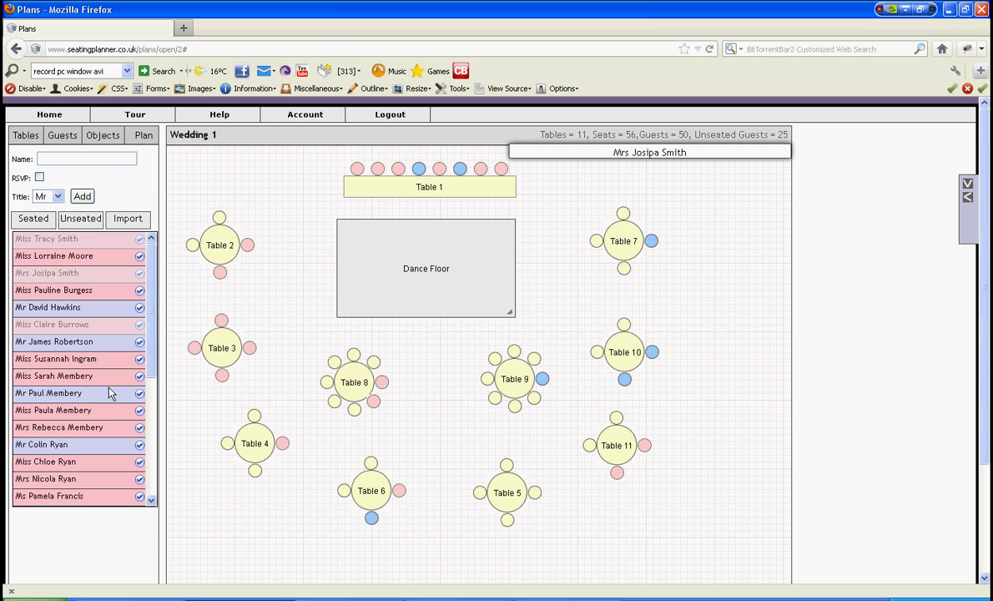
drag(72, 359, 251, 439)
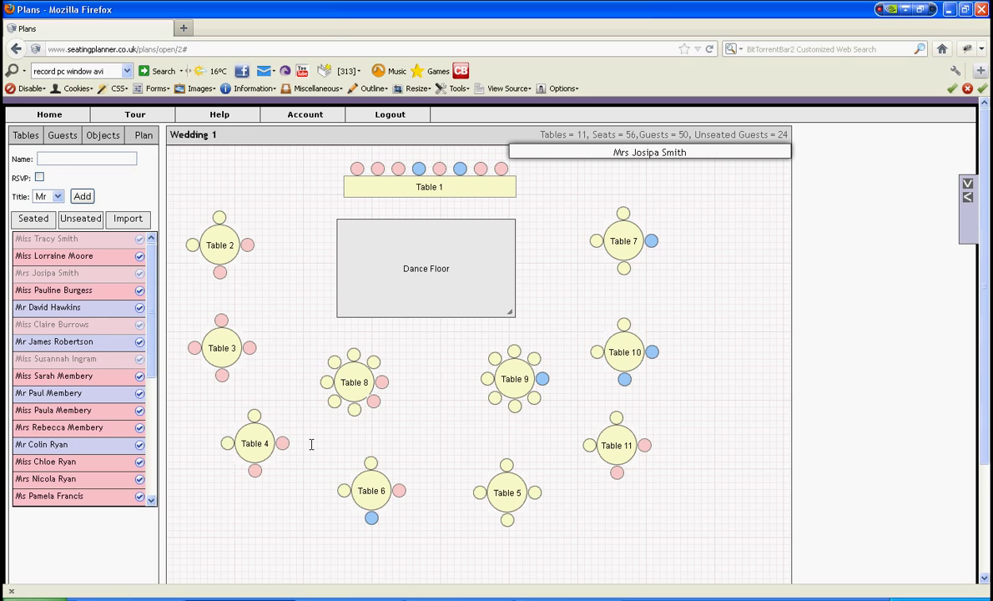
- Seat one more unseated guest each at Tables 6, 5, 11, 4 and 8, and two more at Table 9
drag(54, 375, 345, 490)
drag(47, 395, 399, 490)
drag(85, 411, 517, 381)
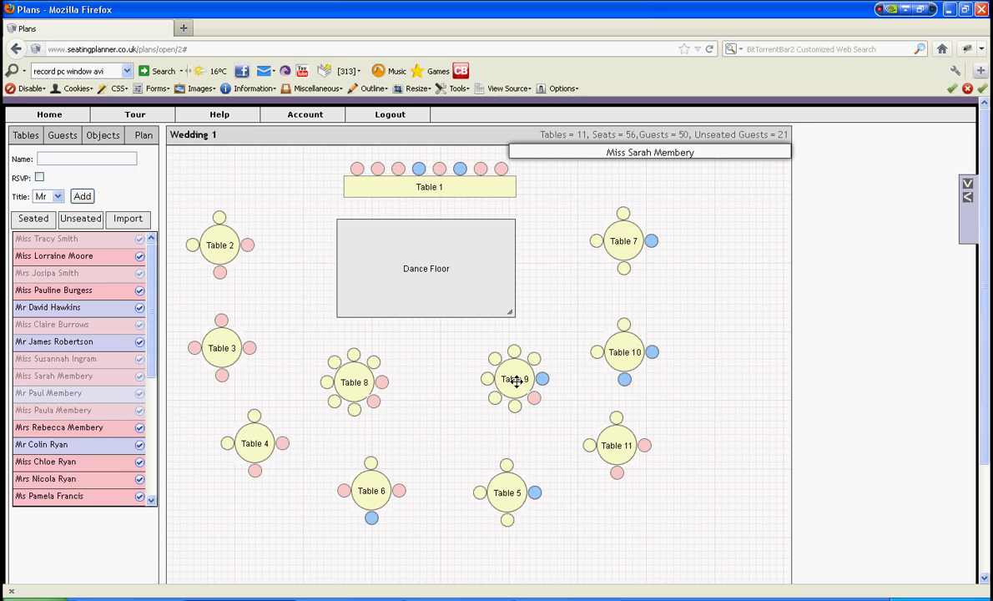
drag(46, 444, 590, 445)
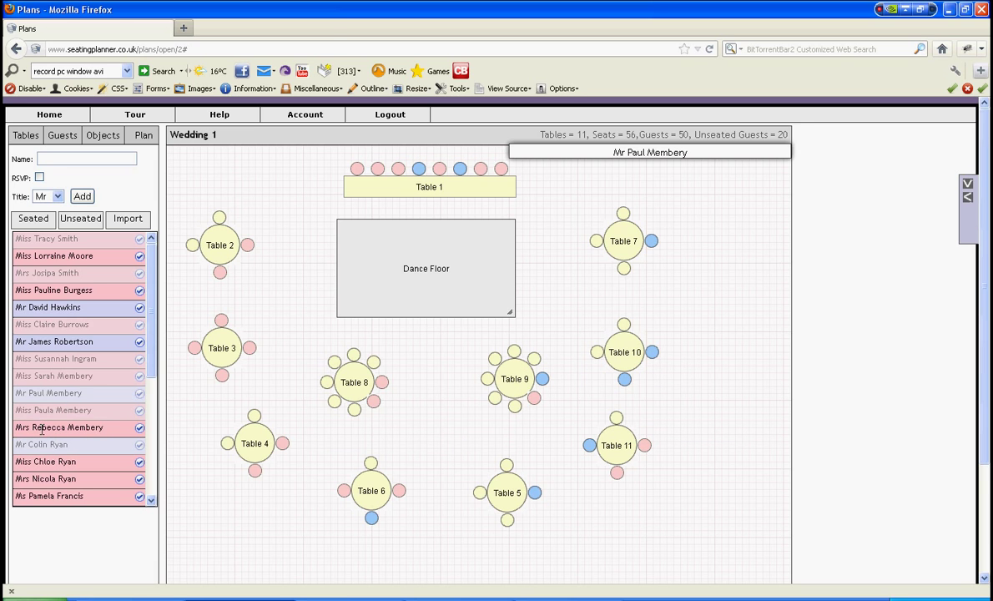
mouse_move(247, 448)
mouse_down()
mouse_move(254, 443)
mouse_move(232, 443)
mouse_up()
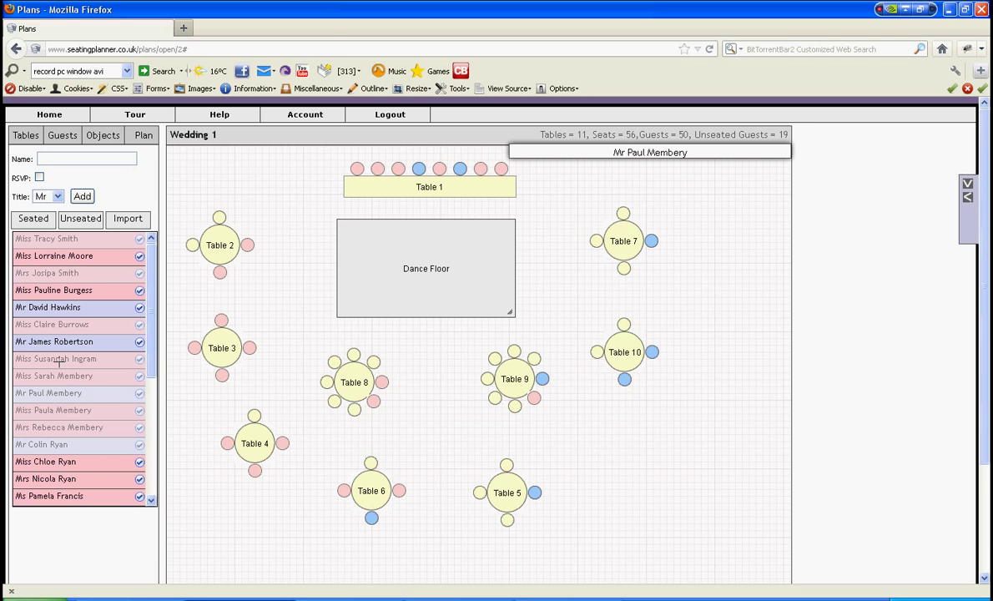
drag(52, 342, 354, 408)
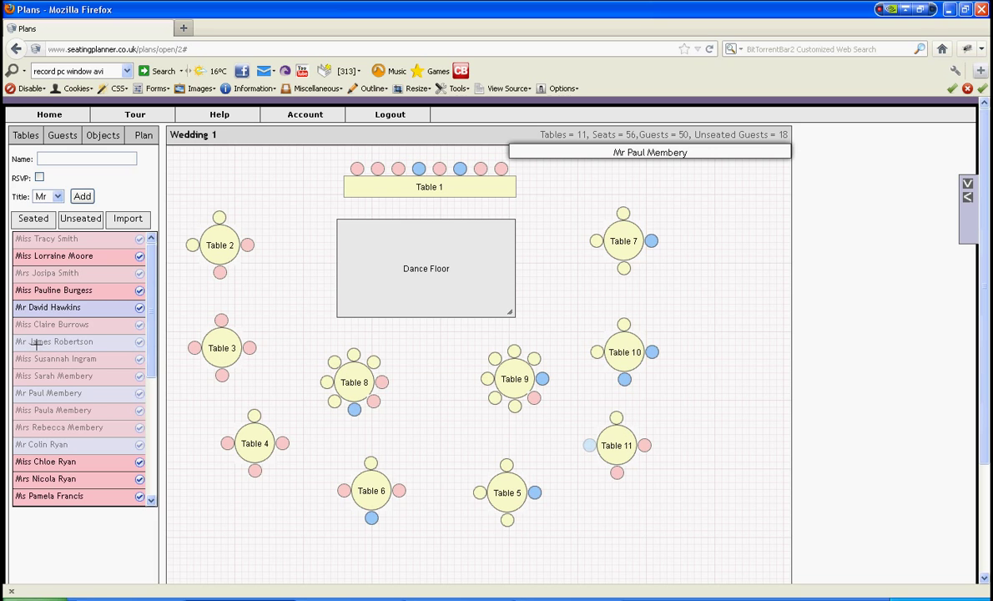
drag(47, 307, 496, 375)
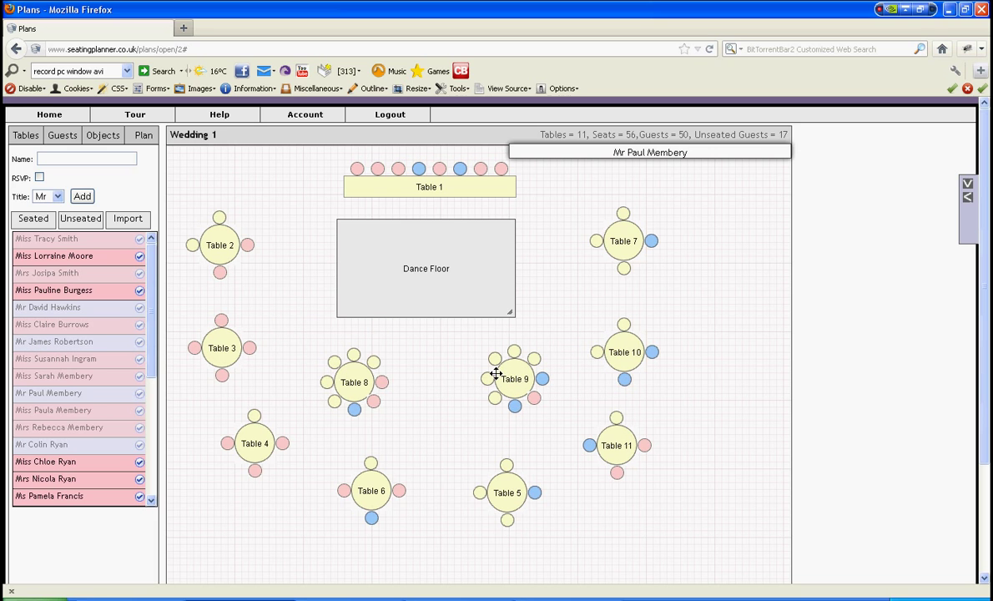
- Refresh the unseated guest list and fill the three free seats at Table 7
click(66, 218)
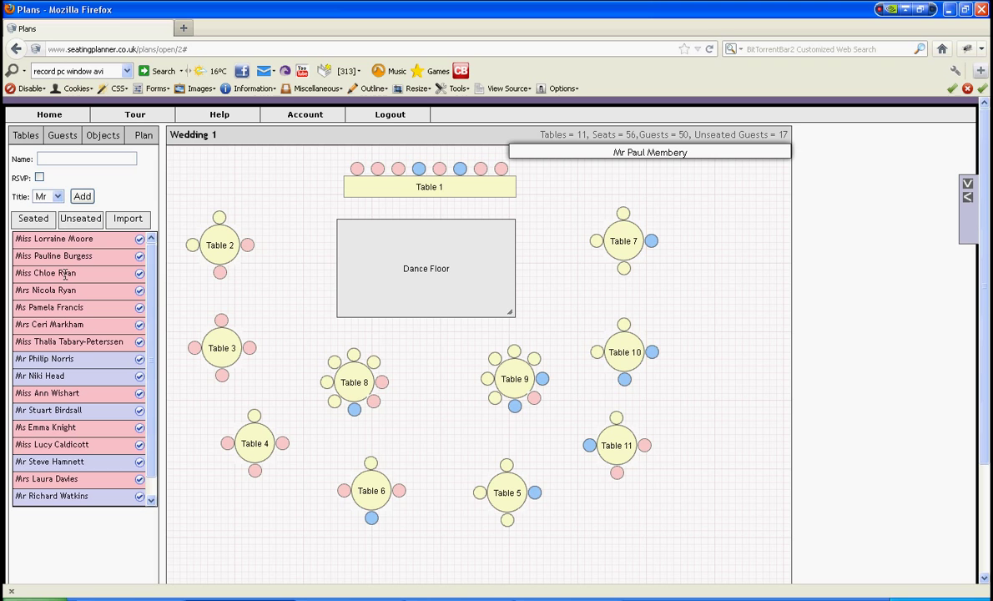
drag(55, 241, 626, 254)
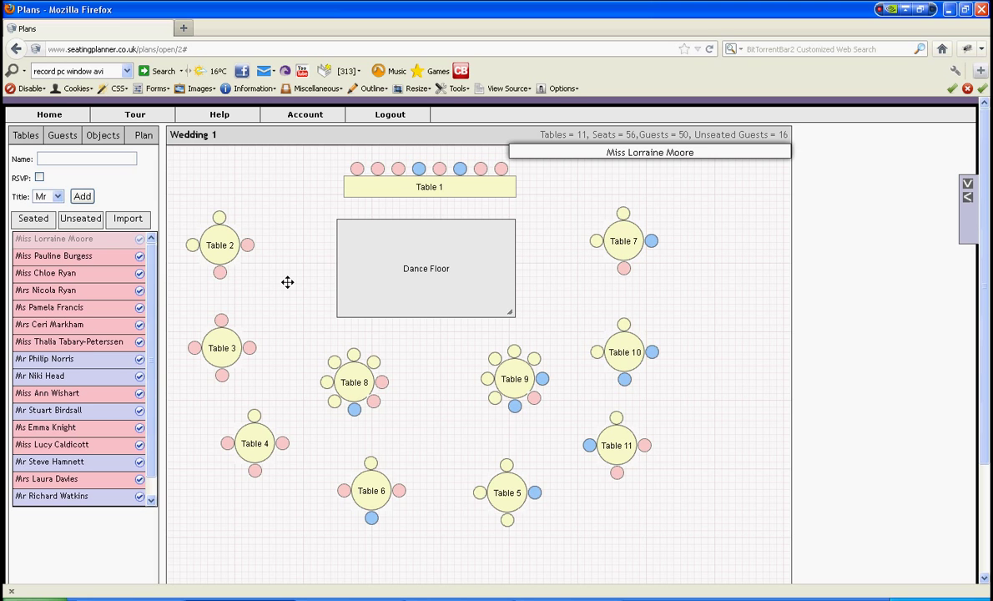
drag(67, 257, 598, 241)
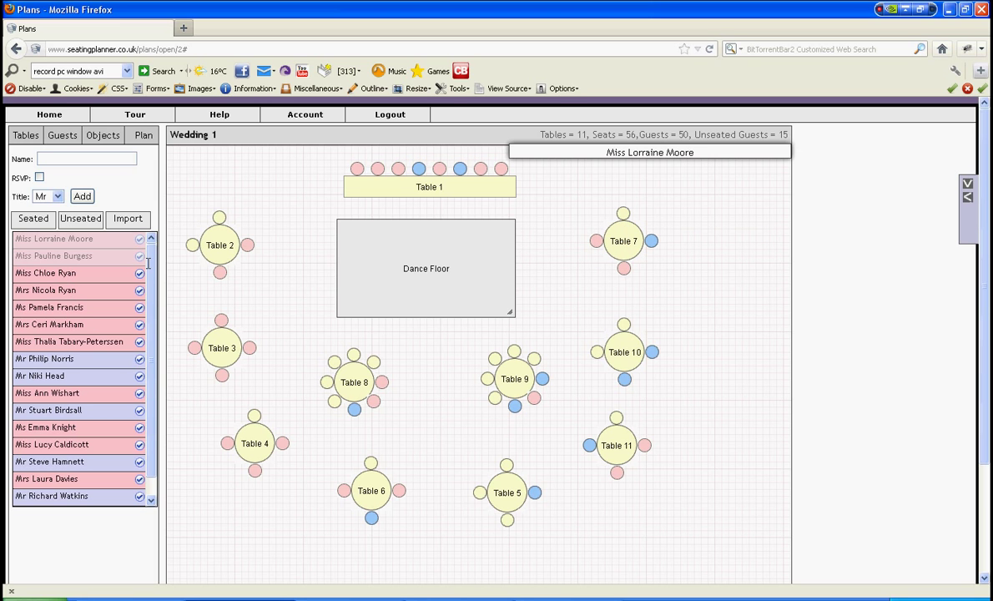
drag(496, 243, 627, 222)
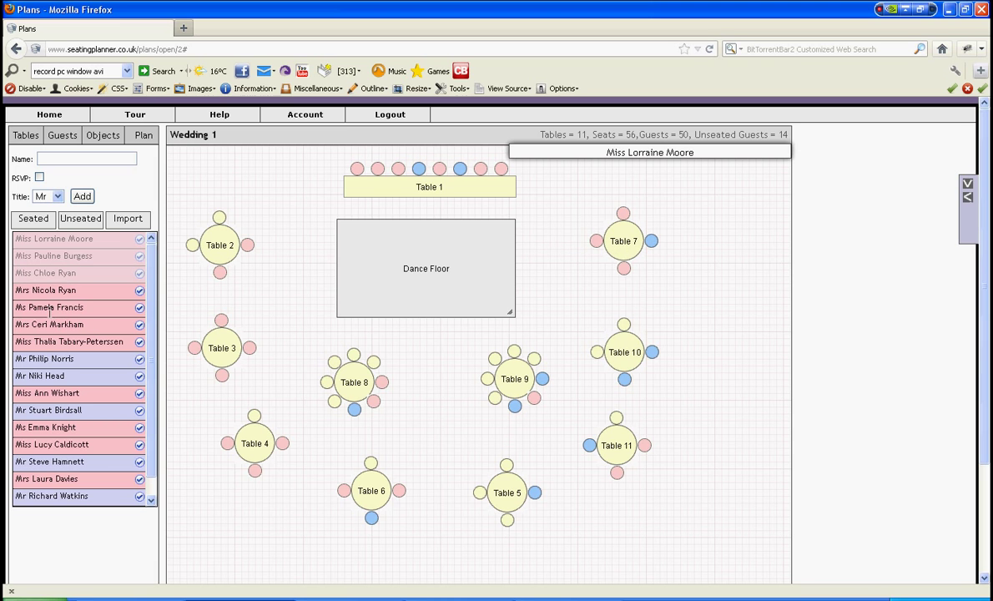
- Seat two more unseated guests each at Tables 8 and 9, and one in the free seat at Table 6
drag(49, 309, 499, 376)
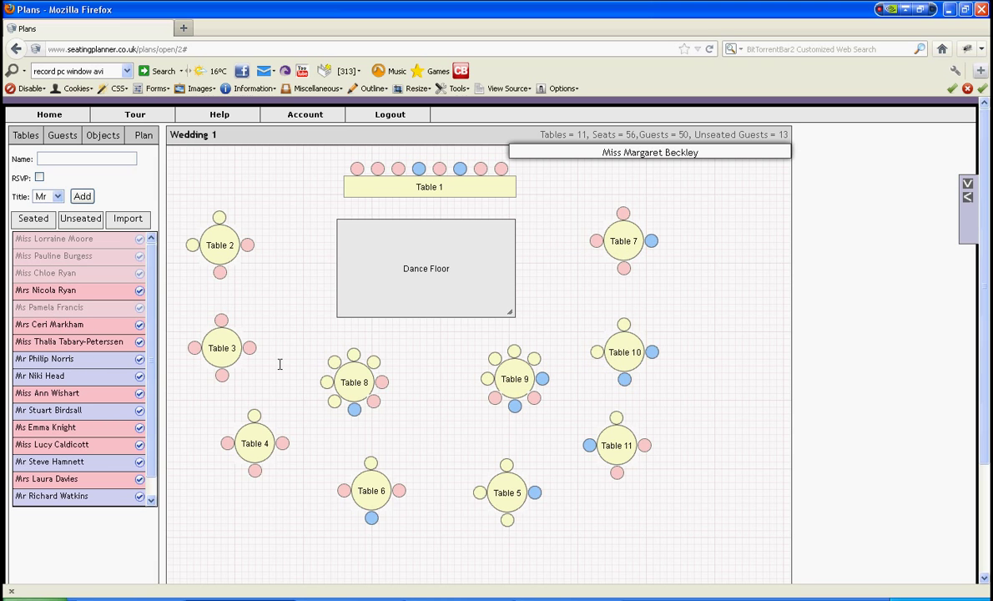
drag(64, 360, 365, 373)
drag(61, 376, 370, 481)
drag(67, 428, 343, 375)
drag(83, 444, 510, 377)
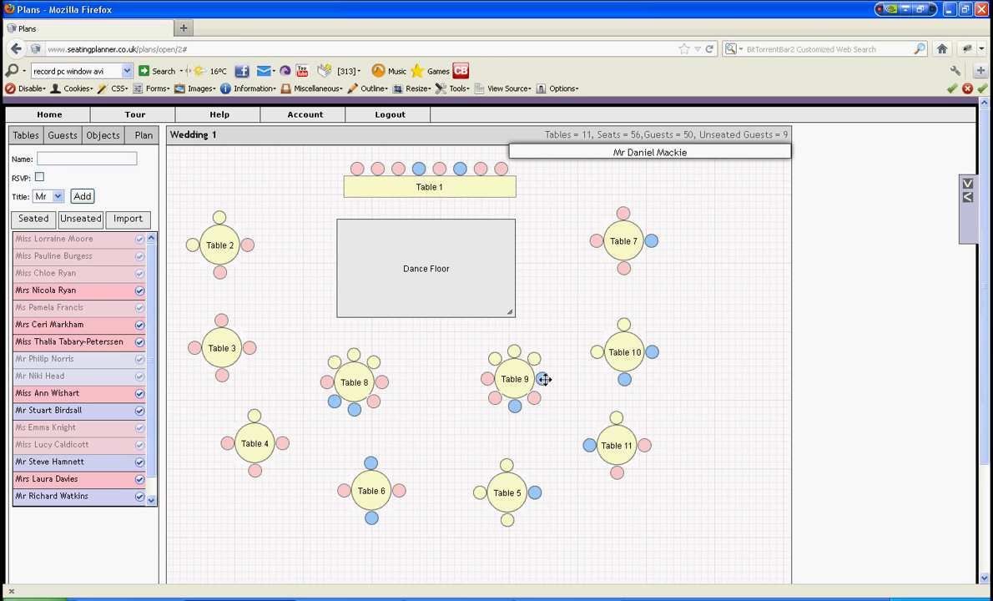
- Move a seated guest from Table 9 to the free seat above Table 2, and rotate the seating of Tables 8 and 9
drag(544, 379, 219, 217)
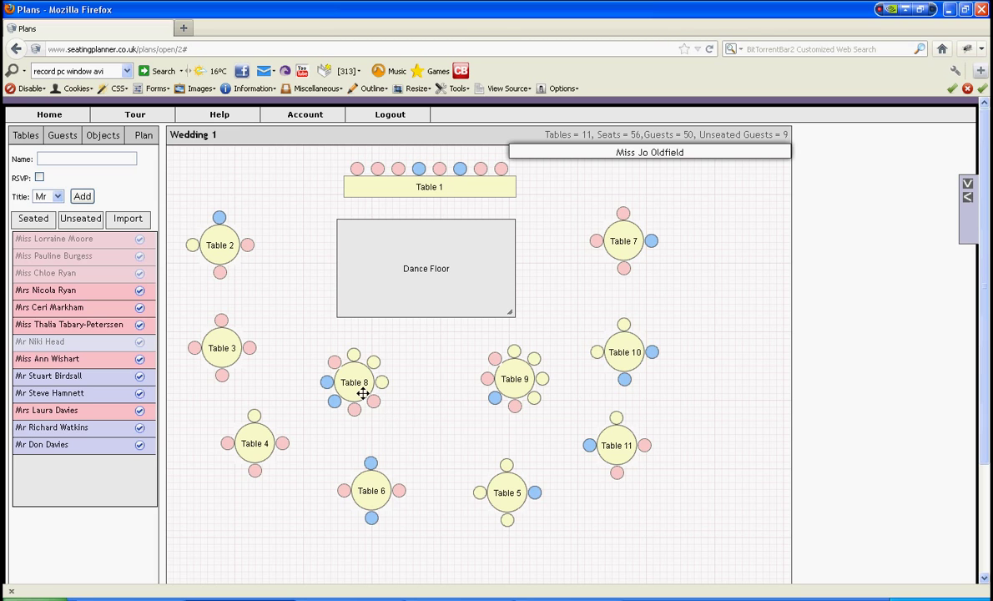
double_click(353, 384)
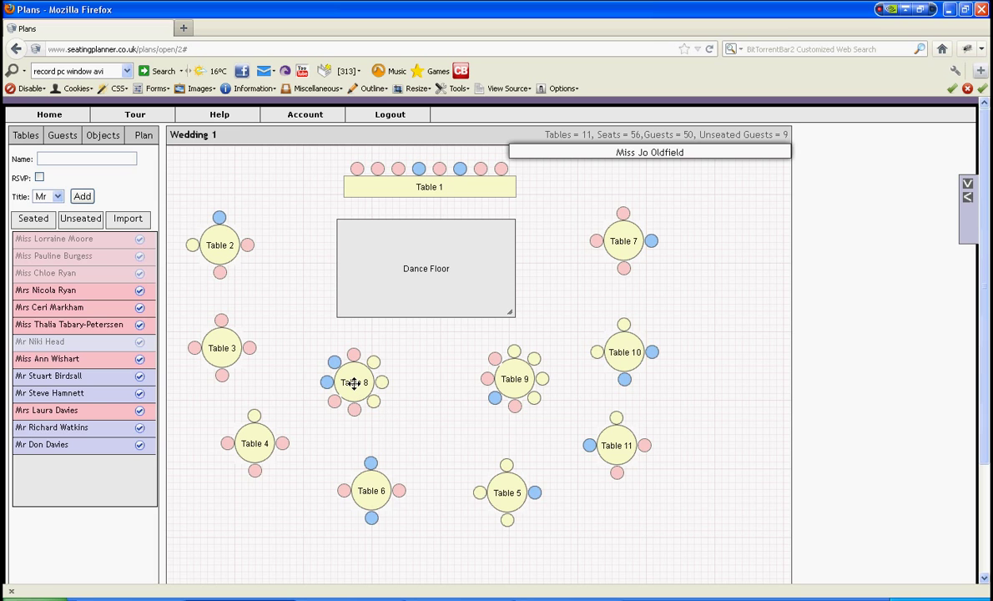
double_click(518, 383)
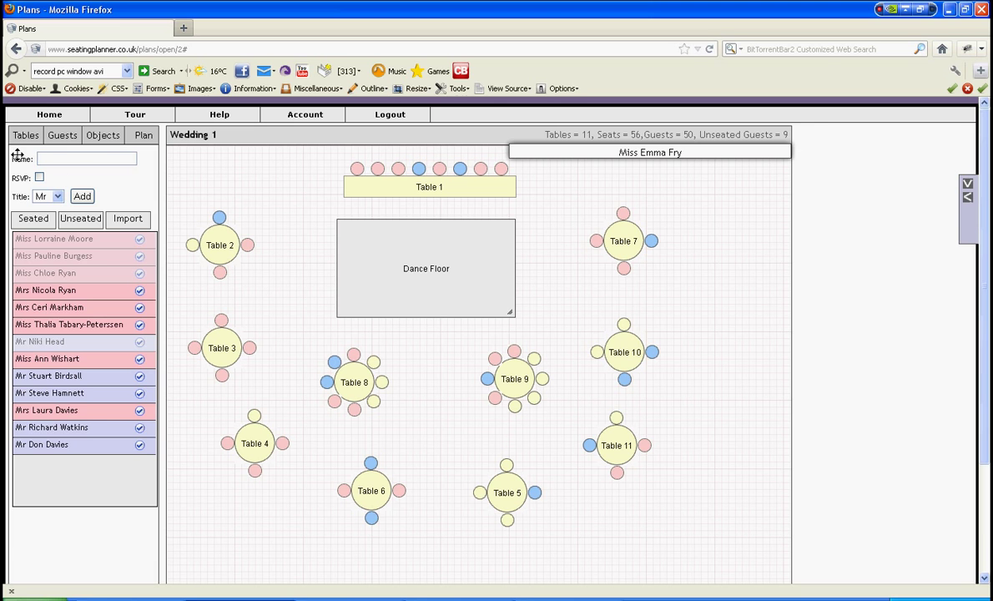
- Add a Cake Table object above Table 2 and resize it into a flat rectangle clear of the table's seats
click(102, 137)
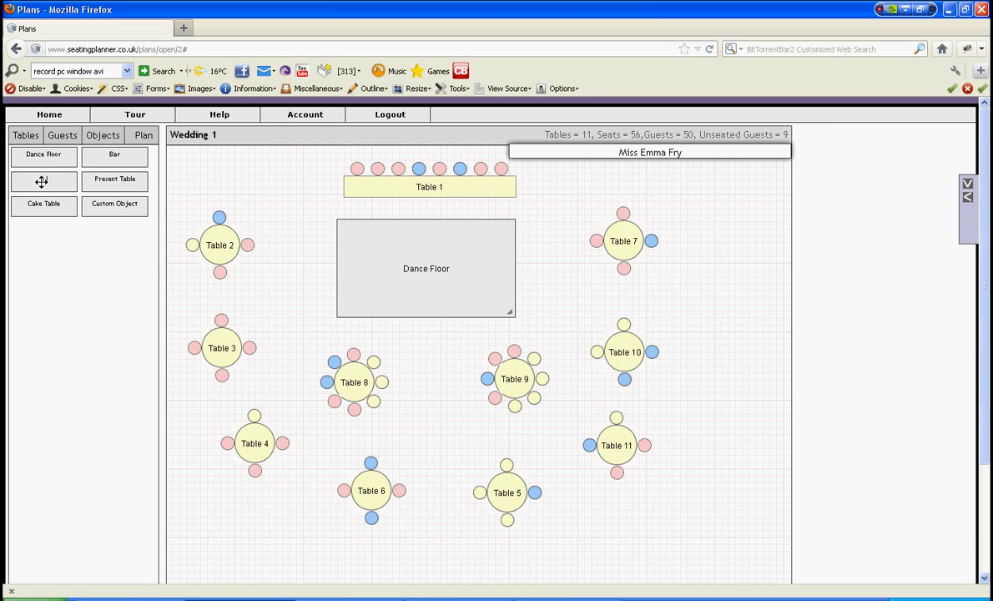
drag(45, 202, 218, 166)
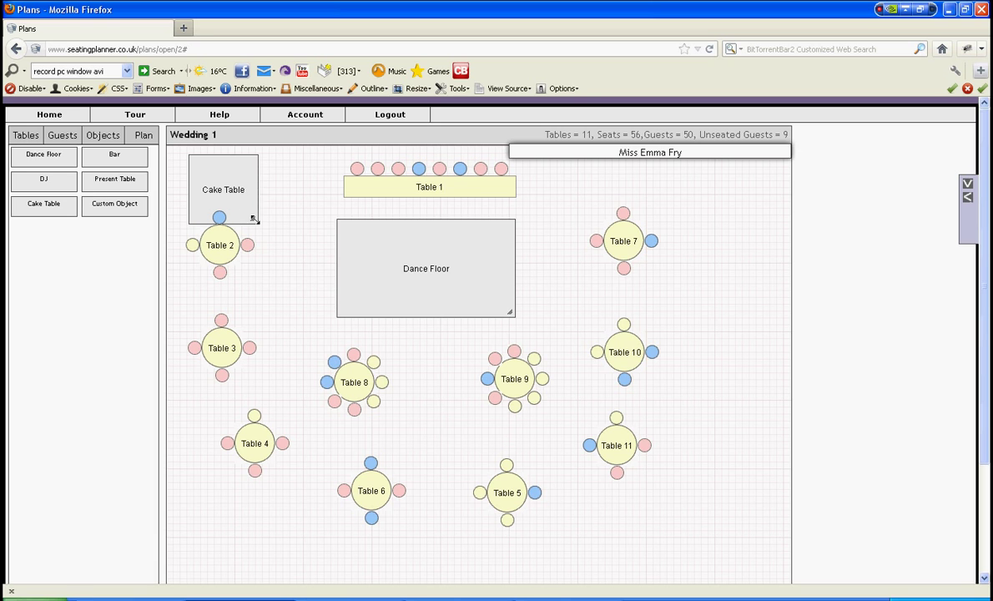
drag(254, 220, 270, 192)
- Add a Present Table beside Table 7 and a tall Bar beside Tables 10 and 11, sizing both to fit the room edge
drag(115, 182, 690, 182)
drag(723, 231, 759, 238)
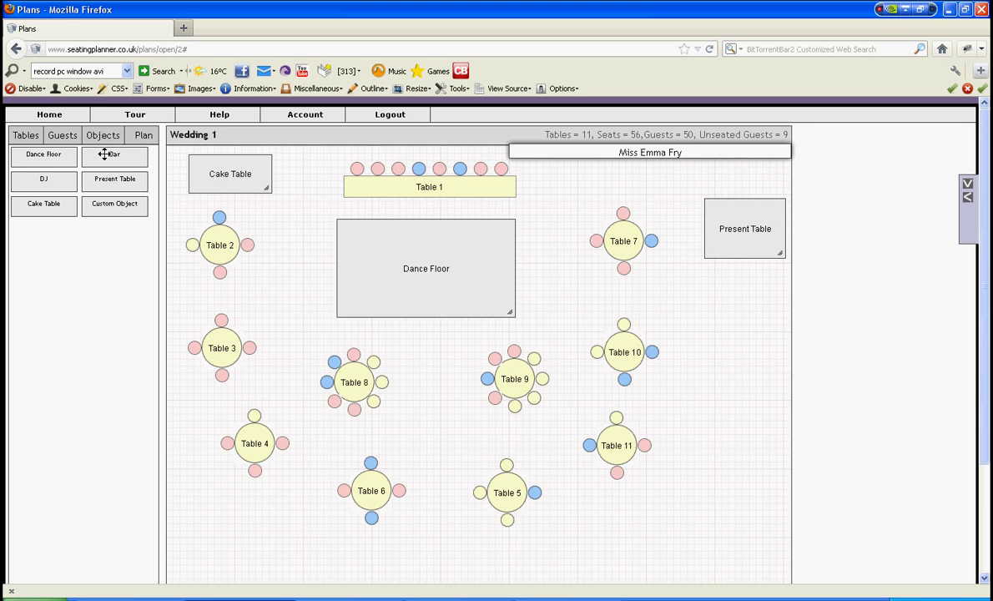
drag(104, 154, 775, 544)
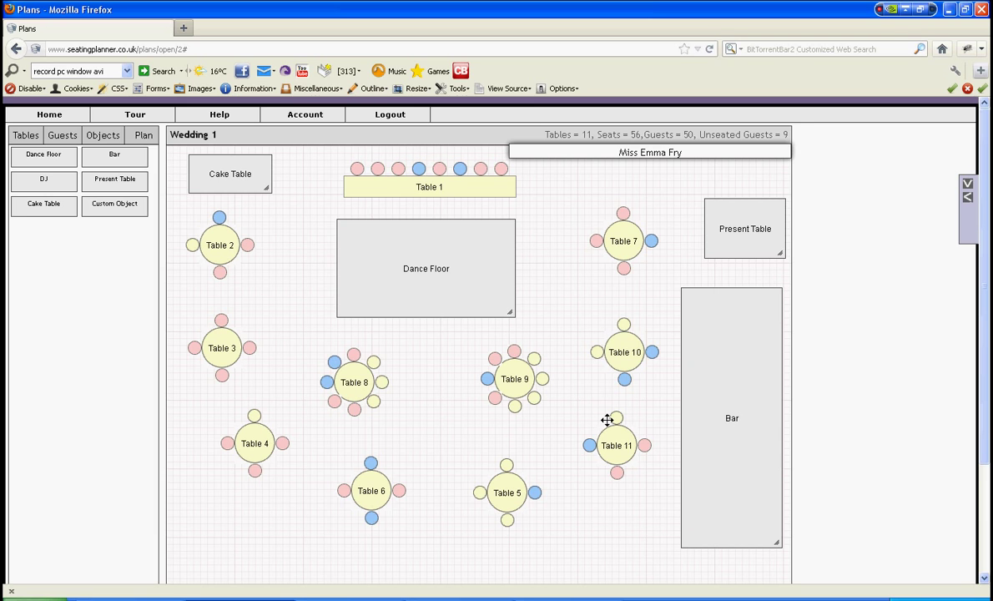
- Save the updated Wedding 1 plan
click(143, 135)
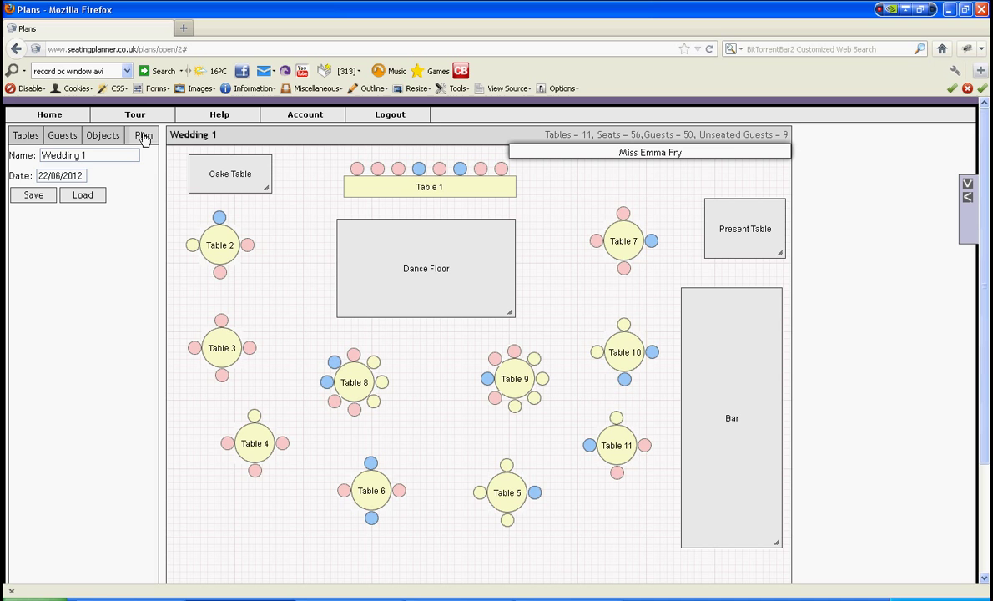
click(30, 197)
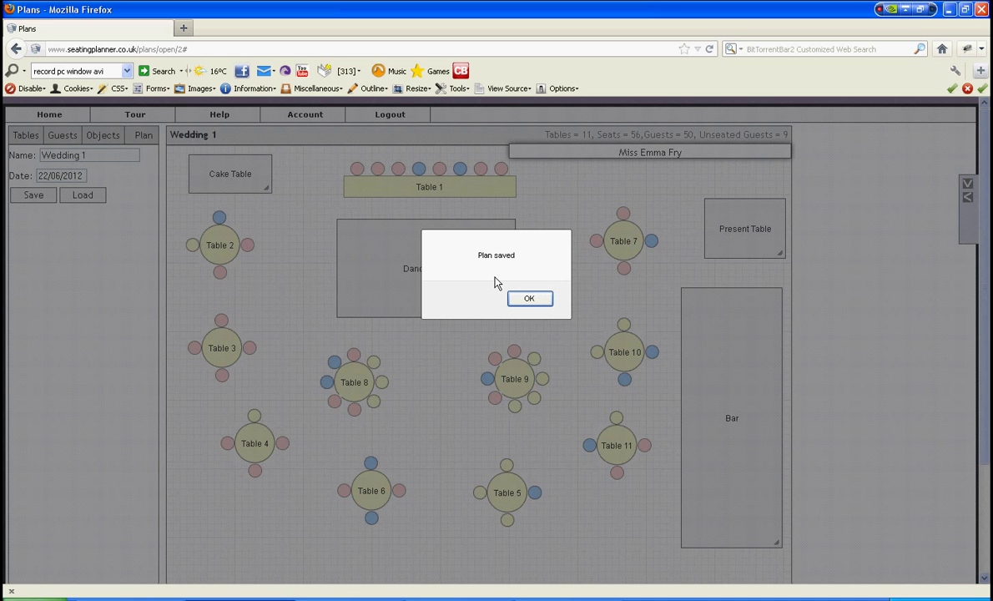
click(518, 301)
- Print the Wedding 1 plan from the account page, view the downloaded filename(6).pdf in Foxit Reader, and close it
click(305, 117)
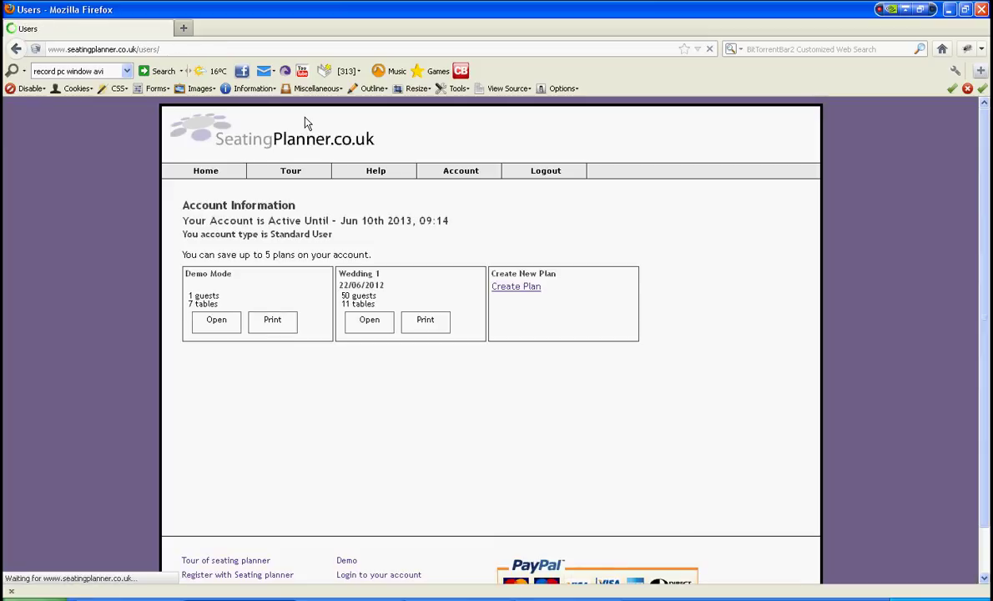
click(432, 324)
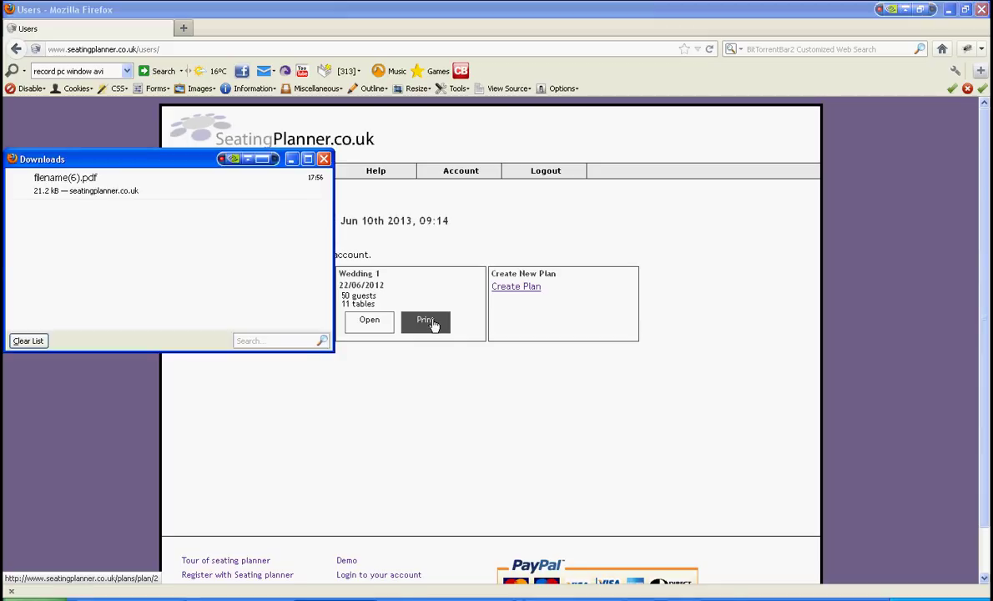
click(55, 190)
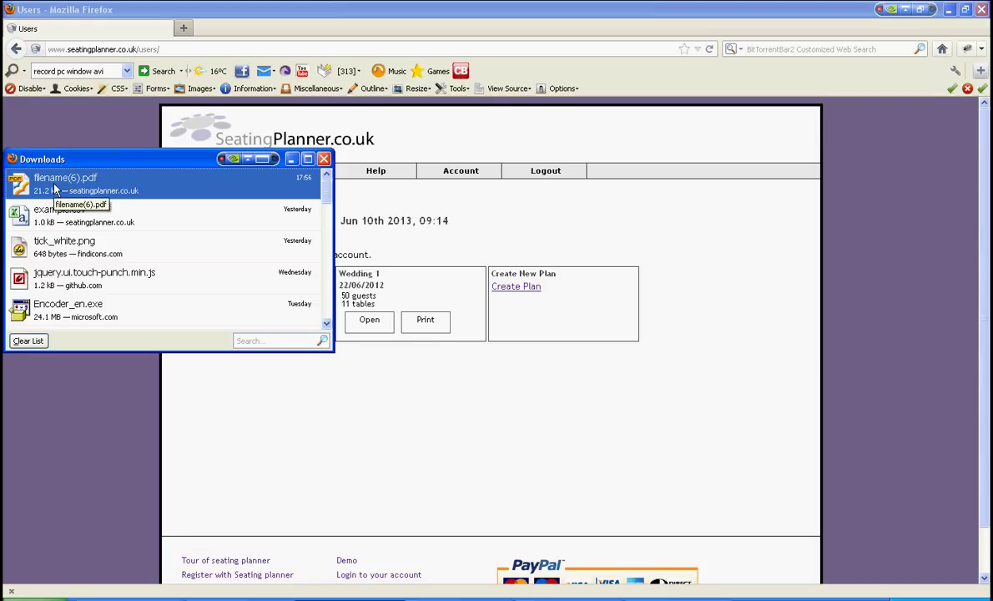
double_click(54, 189)
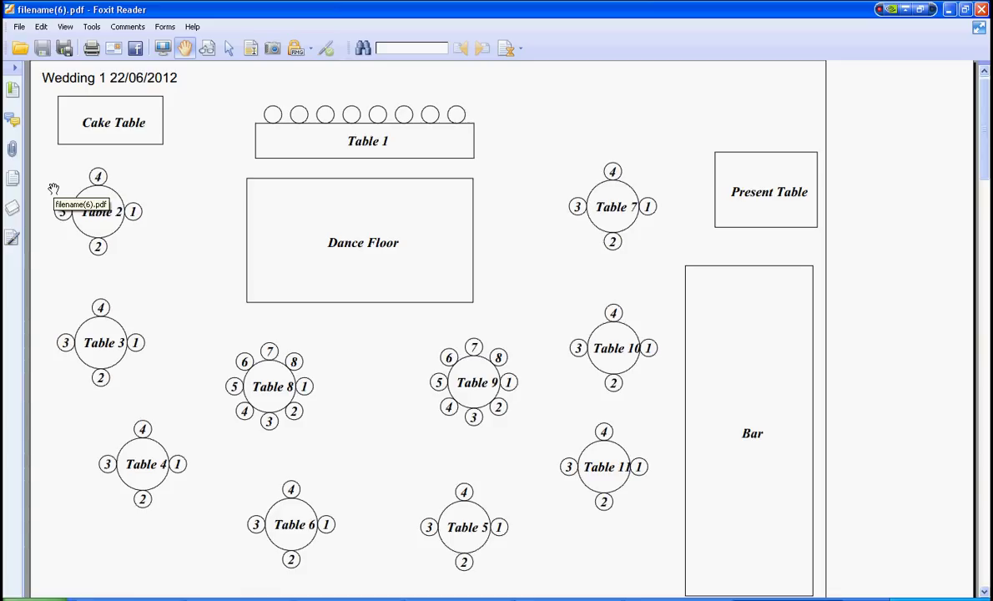
click(982, 9)
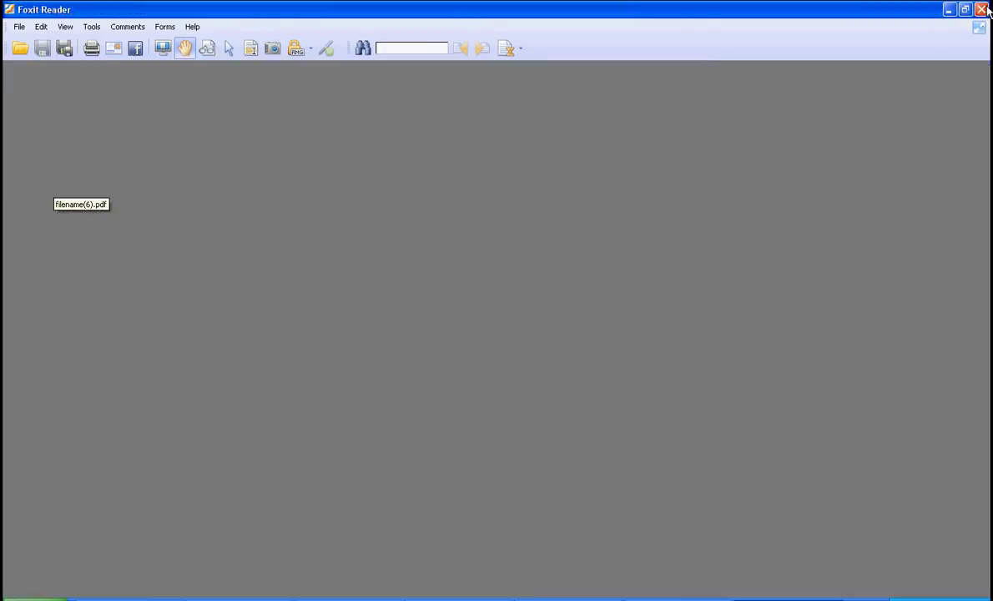
click(323, 159)
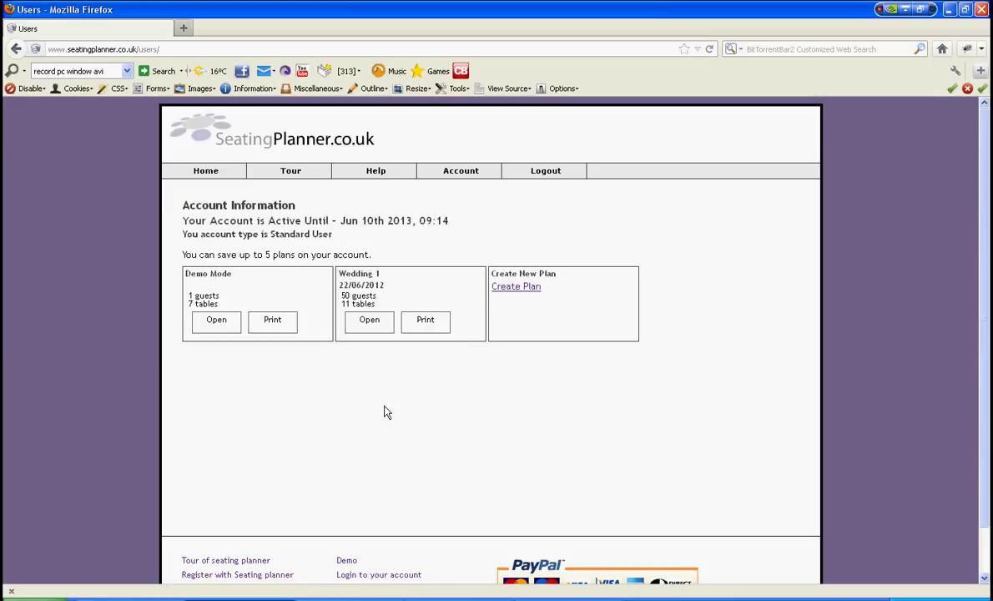
- Open the Wedding 1 plan and enlarge the workspace by hiding the site header and widening the plan to show the Bar and Present Table
click(372, 324)
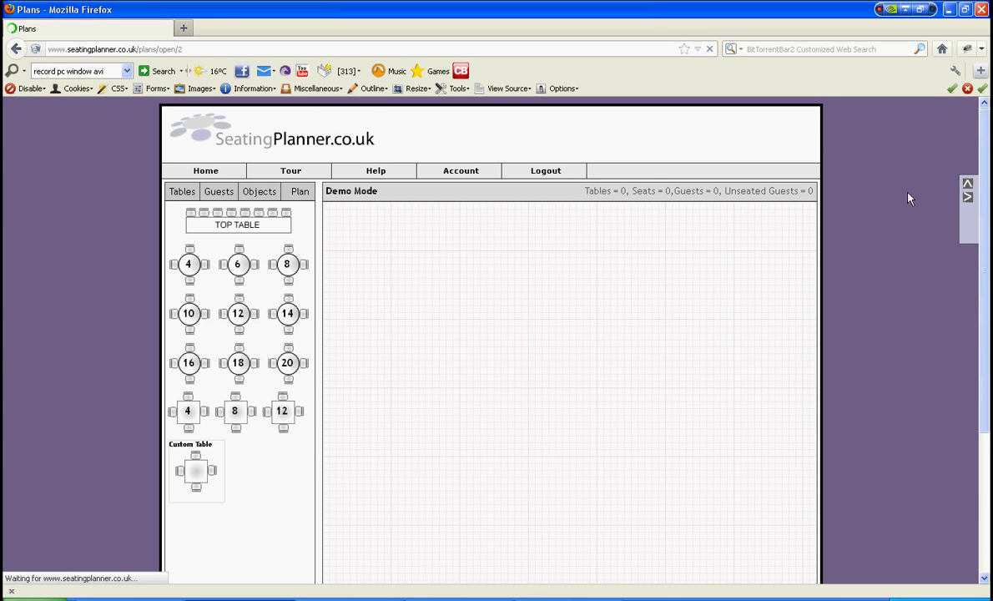
click(961, 186)
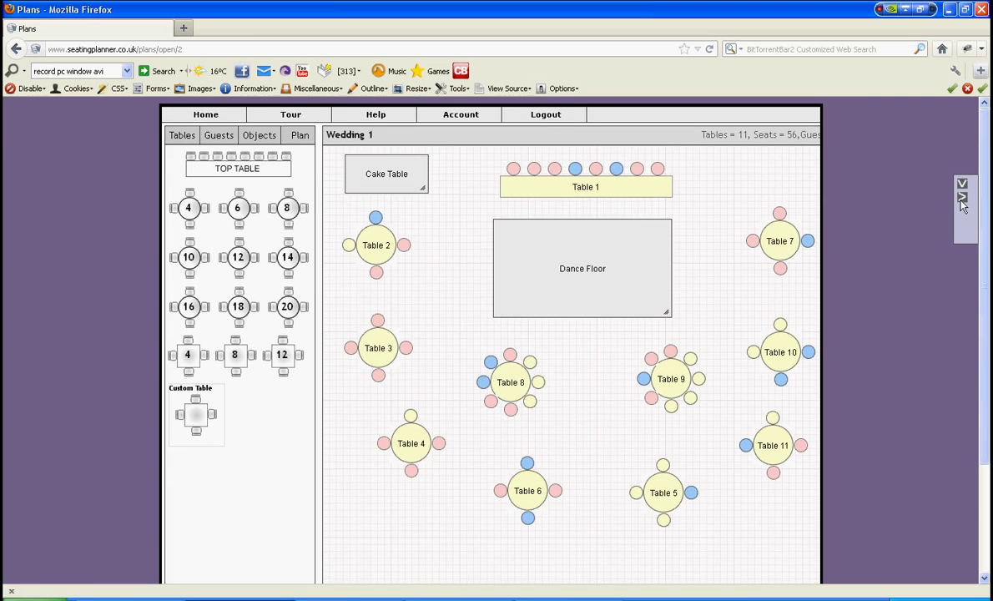
click(962, 198)
mouse_move(986, 331)
mouse_down()
mouse_move(986, 394)
mouse_move(979, 321)
mouse_up()
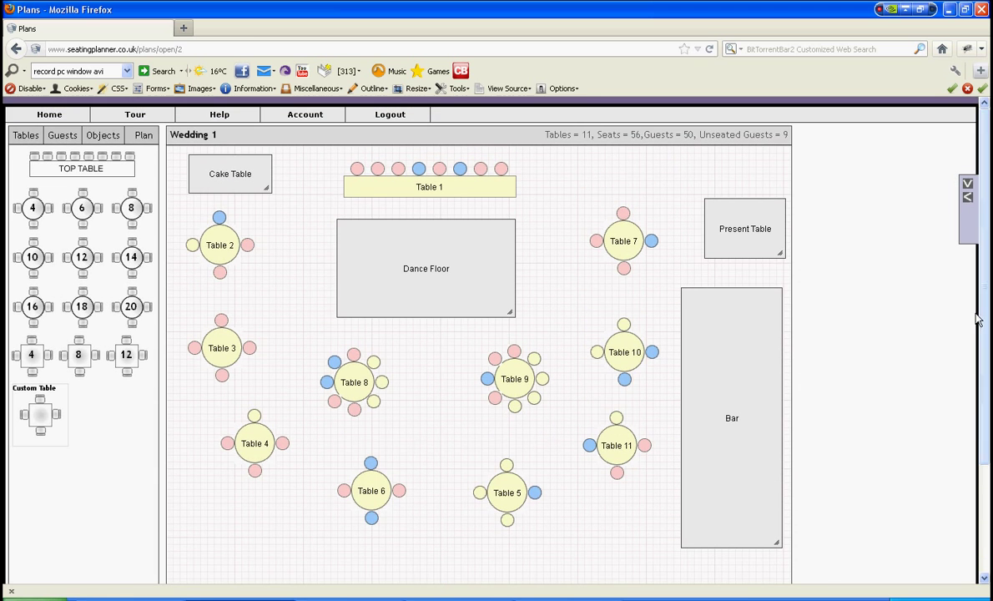
- List the unseated guests and seat one female guest at each of Tables 8, 9, 5 and 10
click(54, 138)
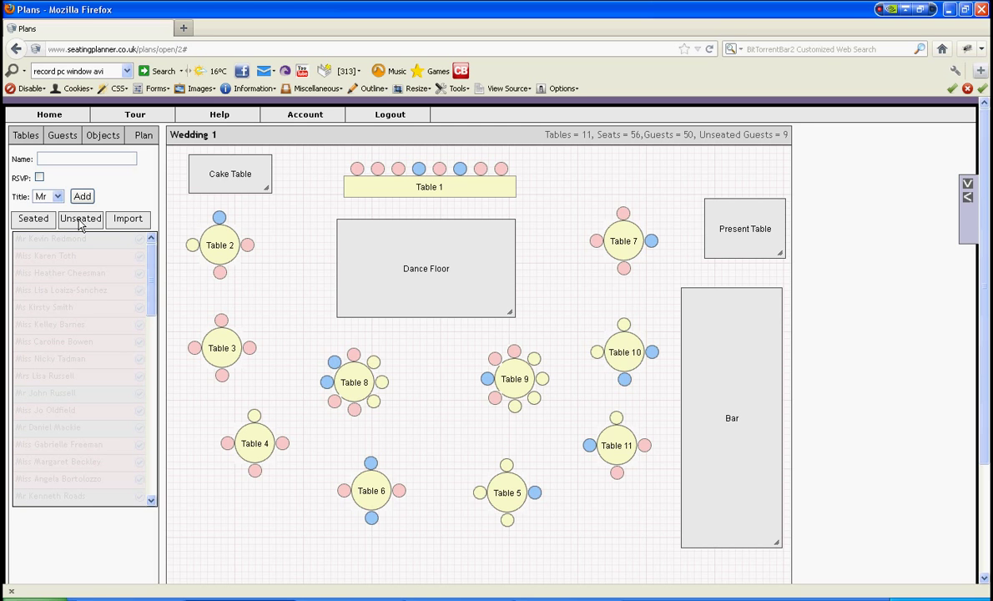
drag(104, 241, 339, 375)
drag(512, 380, 512, 380)
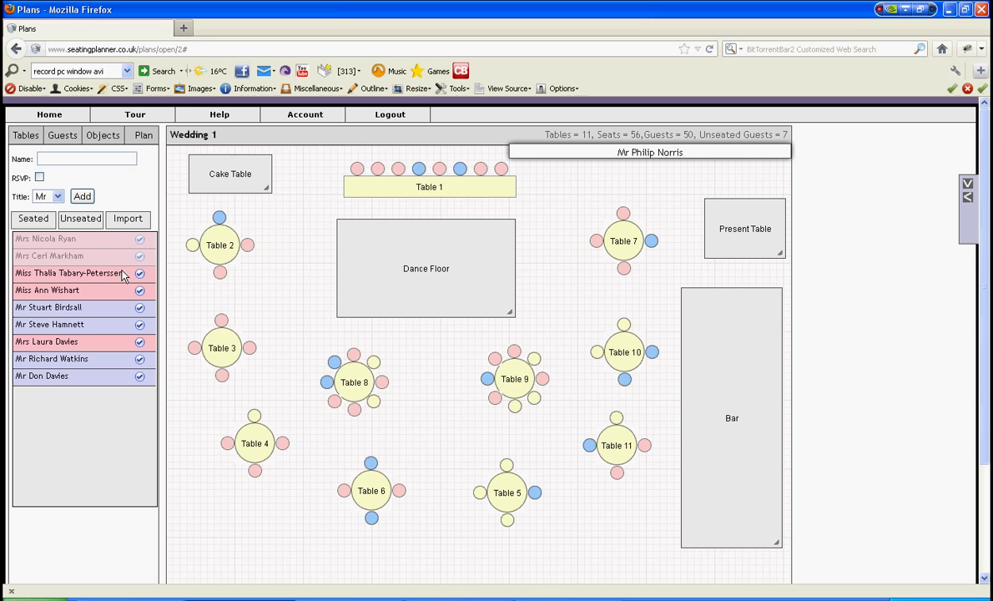
drag(83, 273, 505, 486)
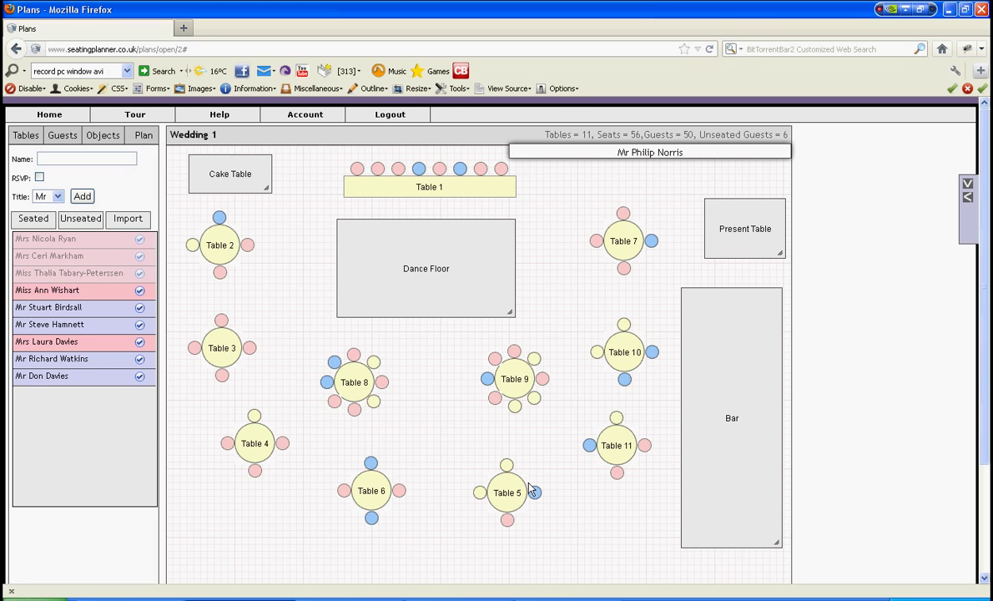
drag(50, 341, 622, 352)
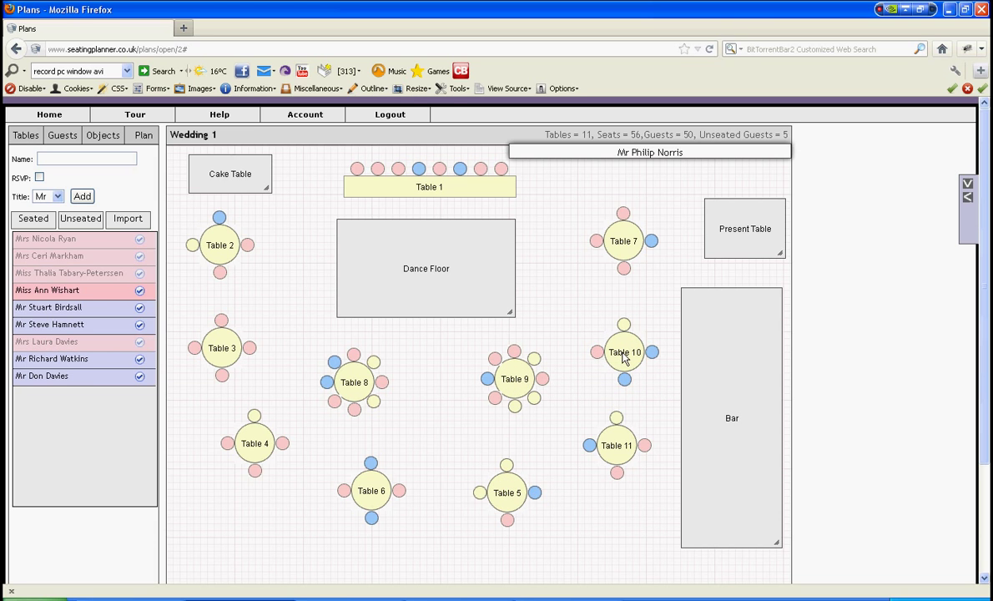
- Seat the remaining five unseated guests, one at Table 11, one at Table 10 and three at Table 9
drag(58, 307, 630, 240)
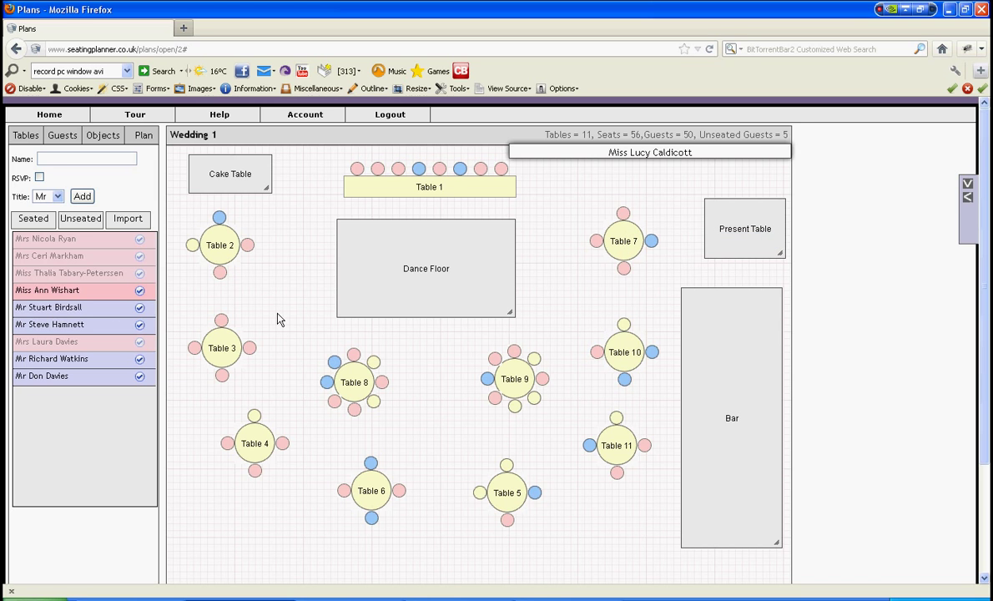
drag(111, 324, 593, 426)
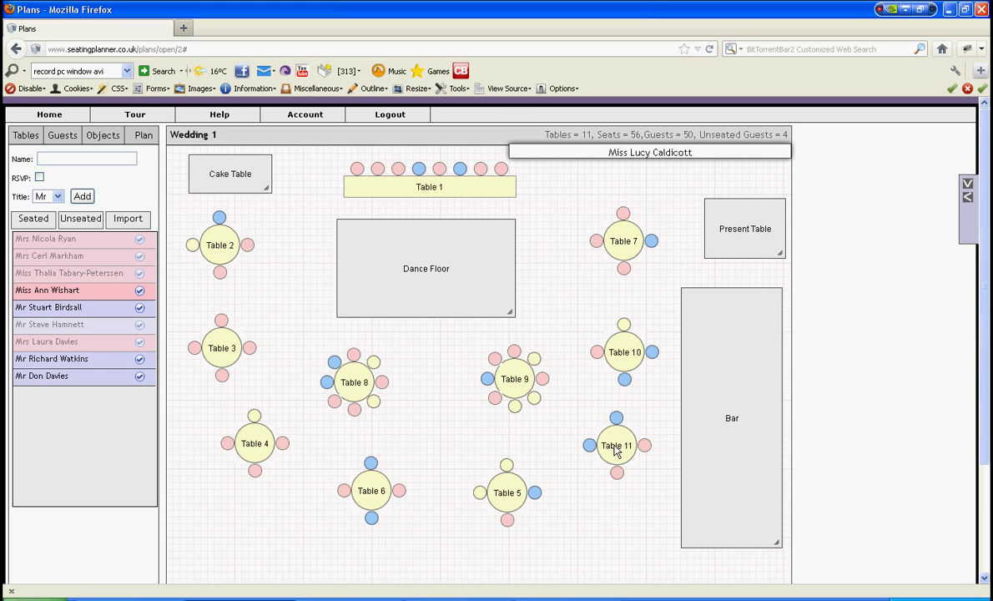
drag(125, 310, 583, 330)
drag(58, 363, 531, 396)
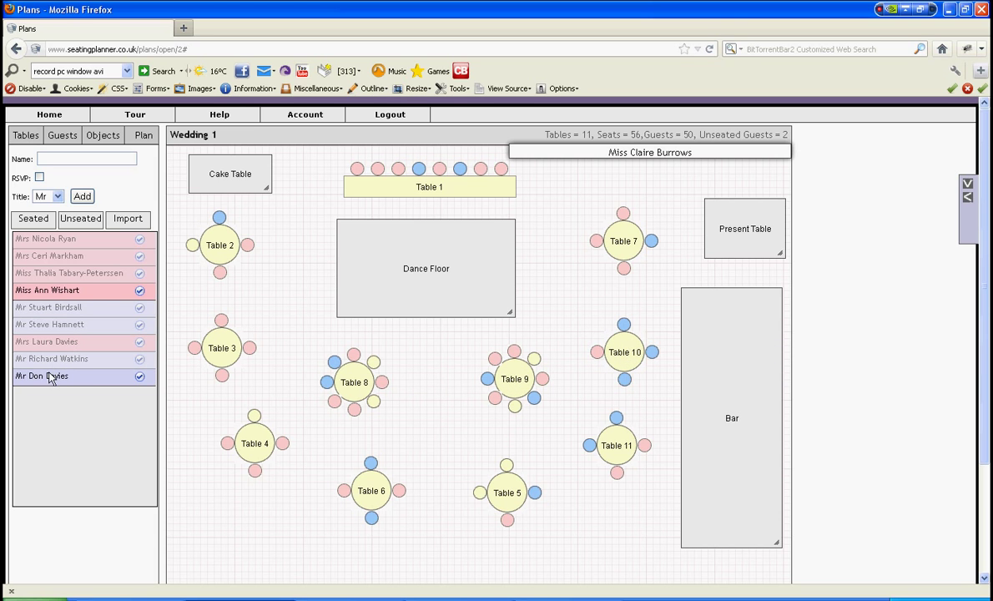
drag(59, 377, 518, 371)
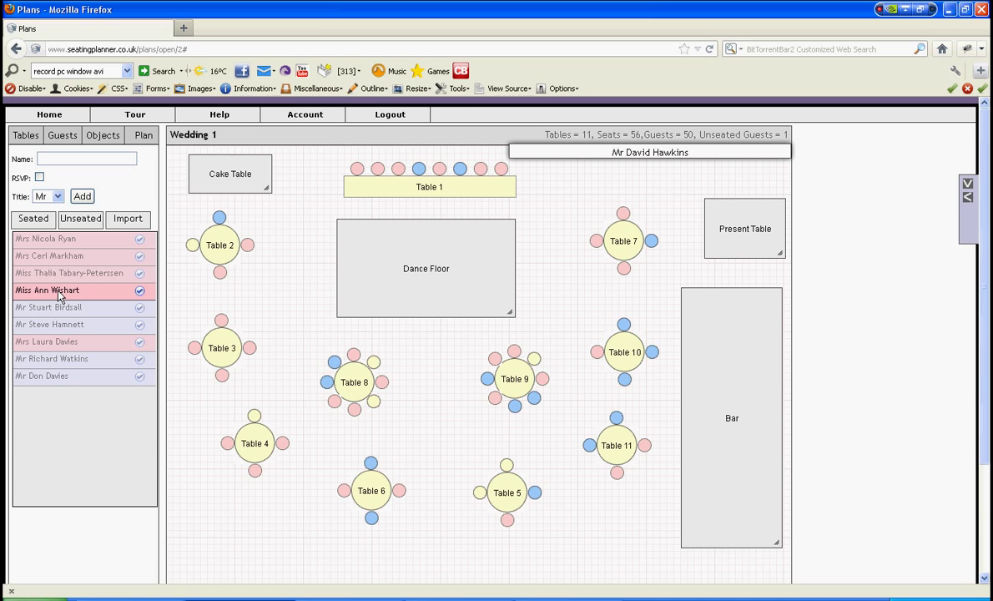
drag(58, 293, 536, 361)
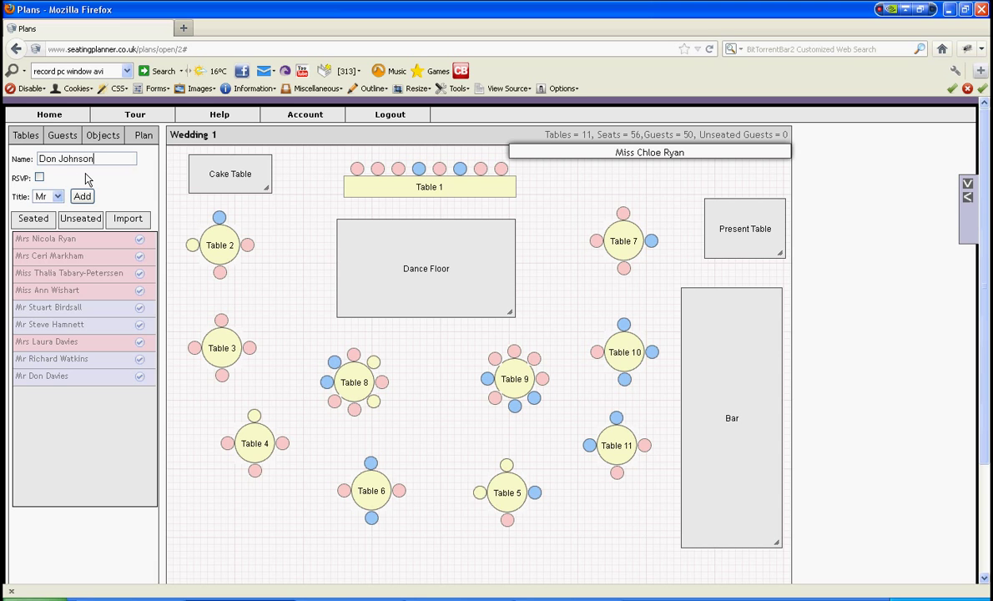
- Add a new guest with the title Mr and RSVP checked, and seat him in the free seat at Table 2
click(39, 177)
click(82, 197)
drag(71, 240, 193, 245)
- Add another guest under a new name with the title Mrs and RSVP checked, and seat her at Table 5
drag(106, 159, 38, 158)
click(106, 159)
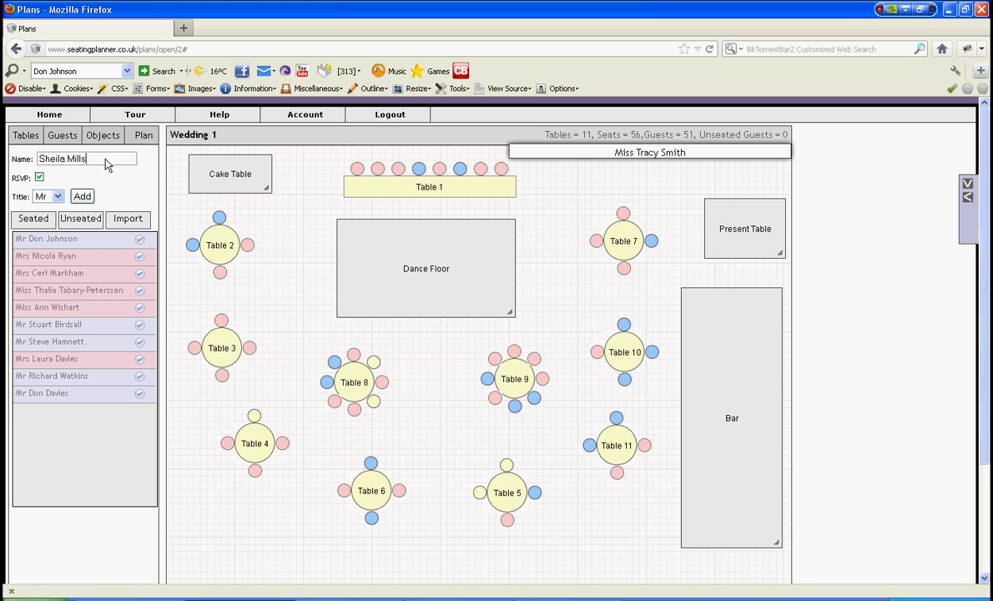
click(50, 196)
click(40, 216)
click(82, 198)
drag(73, 240, 483, 492)
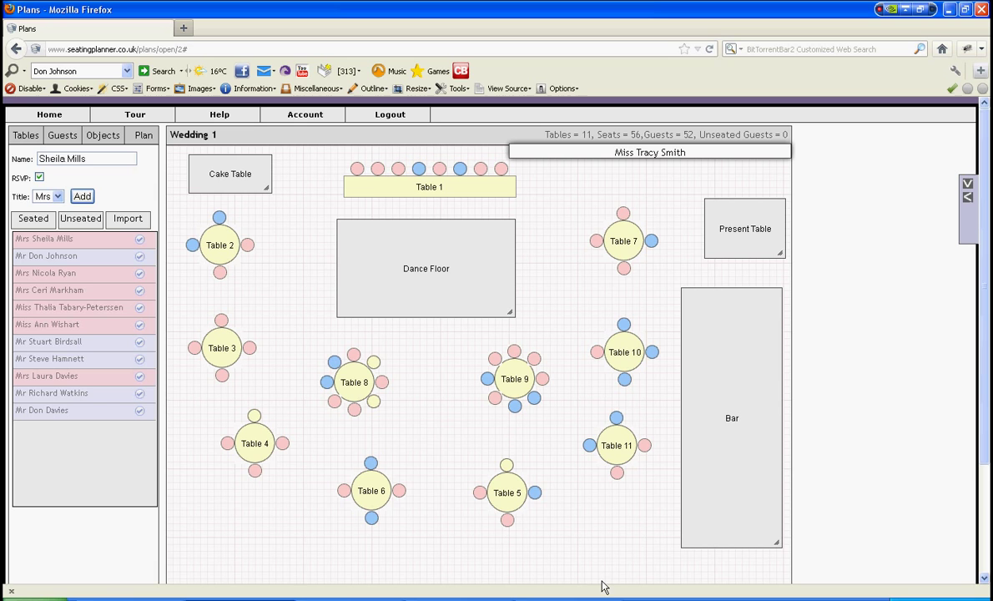
- Delete Table 8 from the room plan
right_click(334, 365)
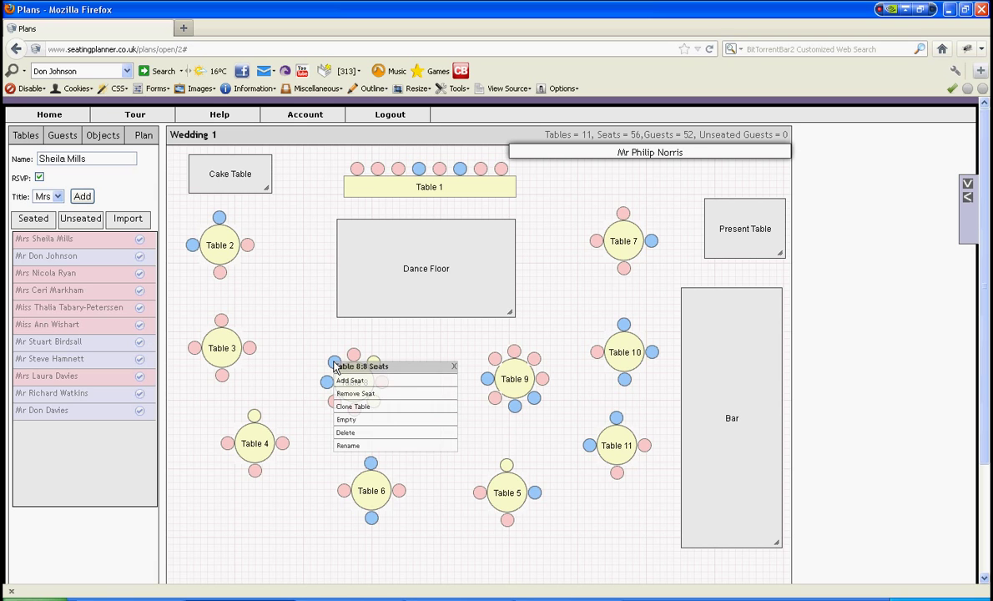
click(356, 434)
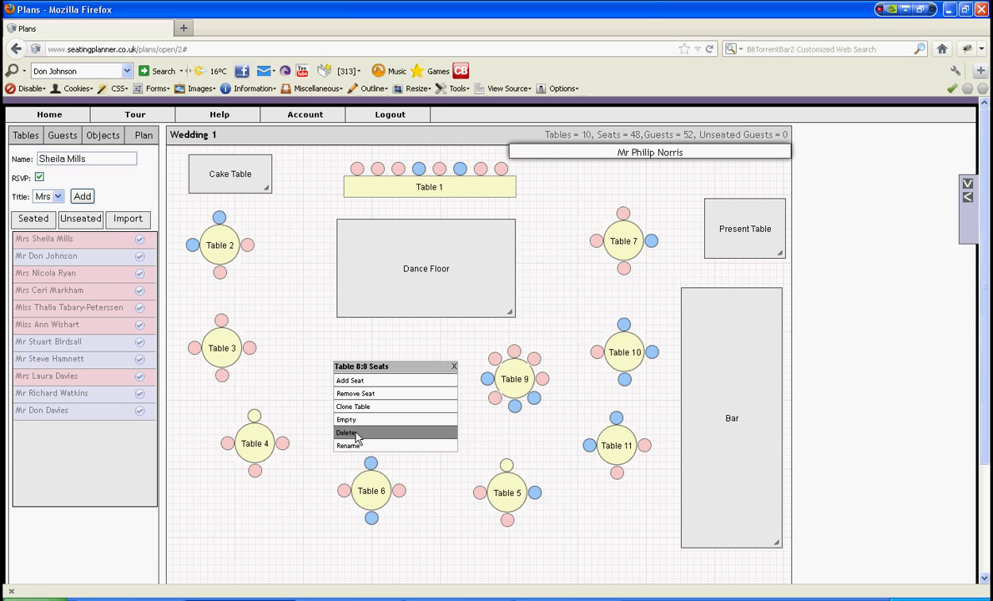
click(323, 468)
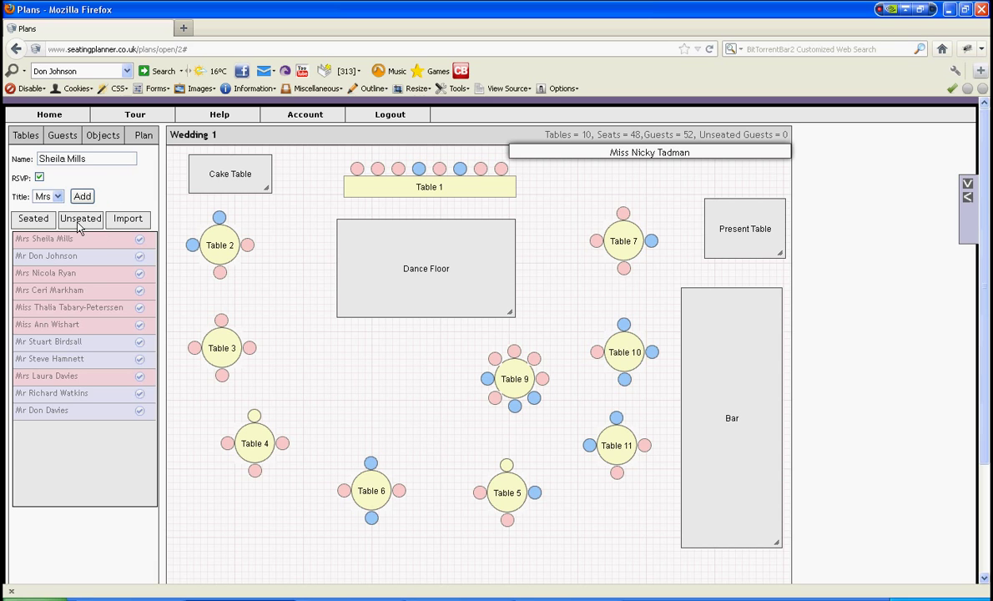
- Reload the saved Wedding 1 plan, discarding the unsaved changes, and return the workspace to its normal width
click(144, 138)
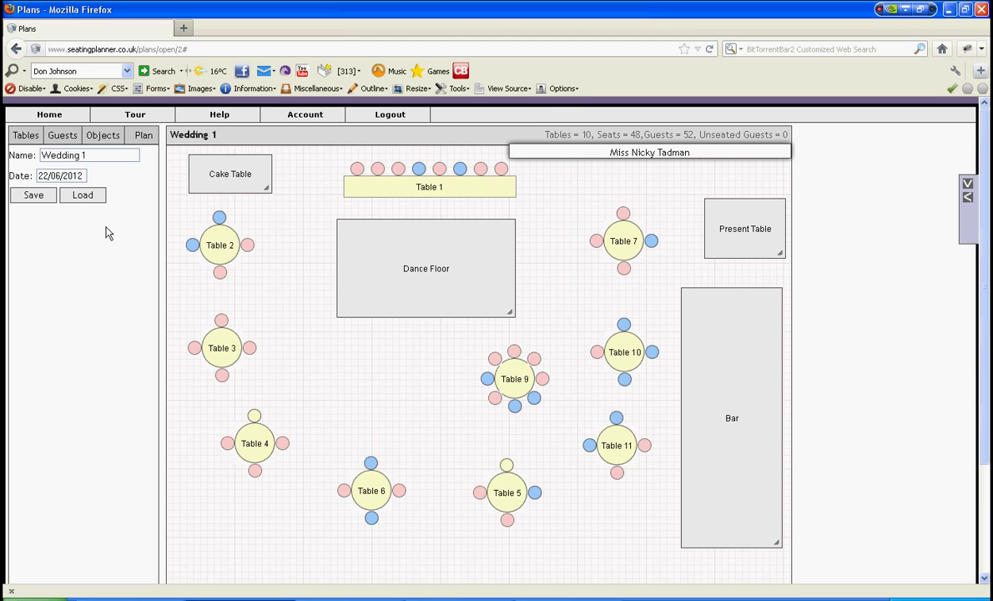
click(81, 198)
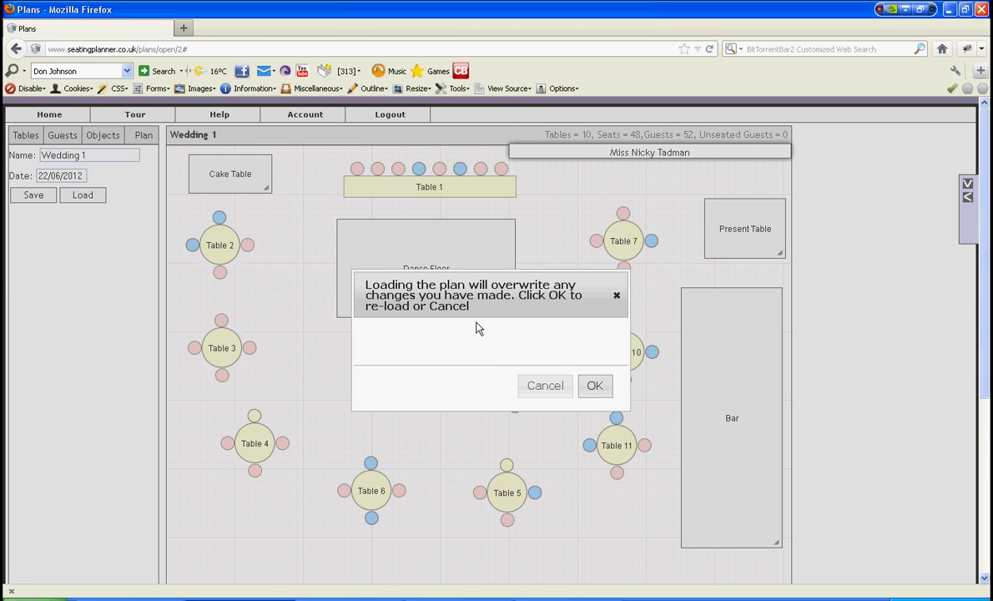
click(596, 388)
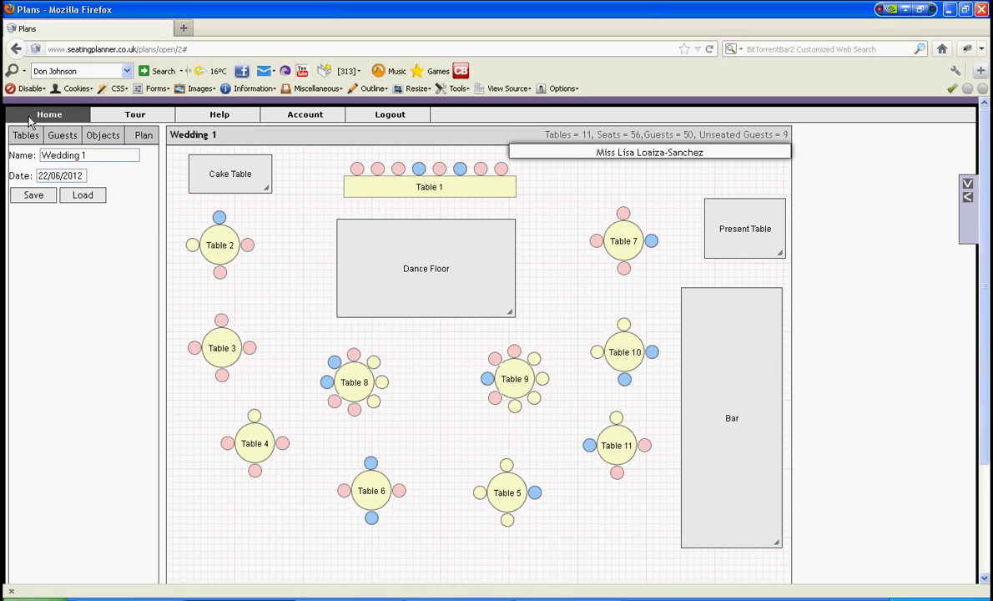
click(966, 197)
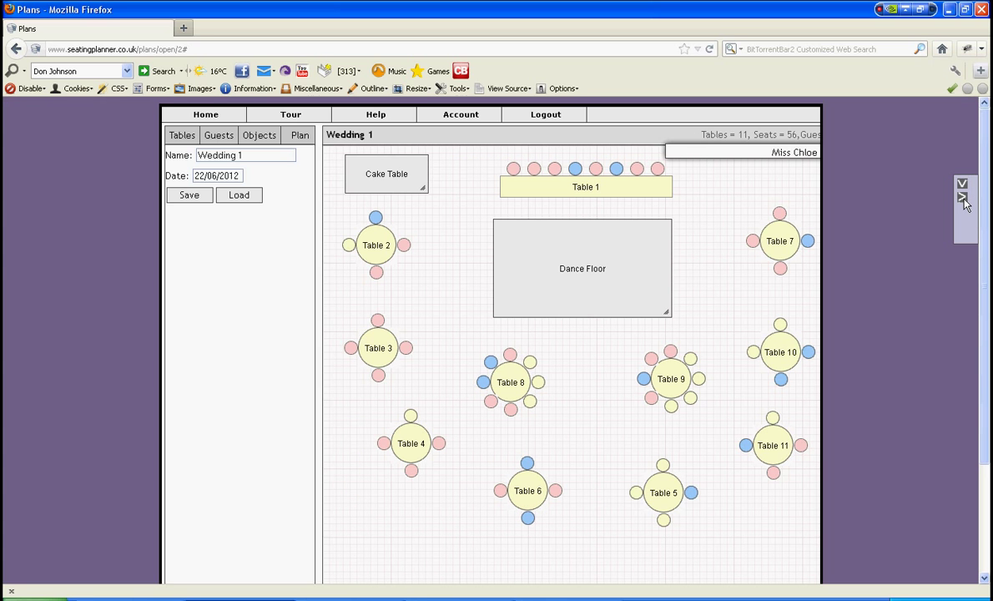